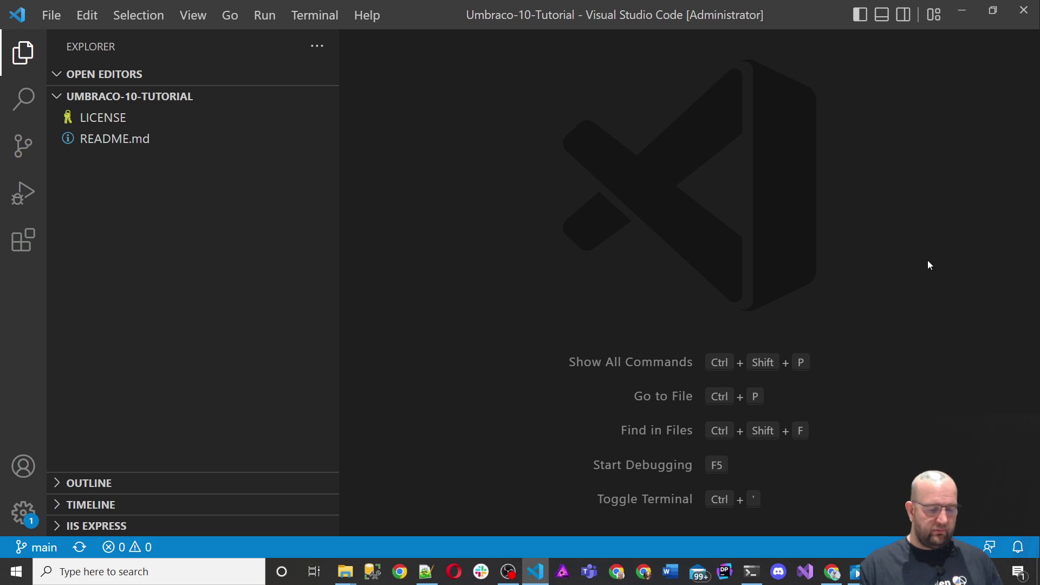
# - Switch from VS Code to the browser showing the Download .NET 6.0 page
pyautogui.hotkey('alt', 'Tab')
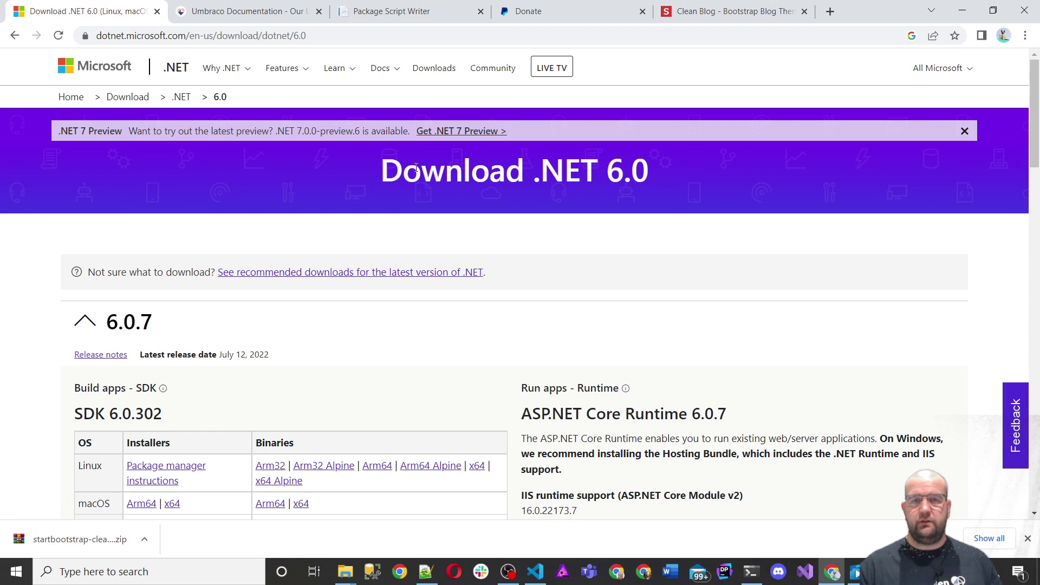
pyautogui.scroll(-1, 481, 248)
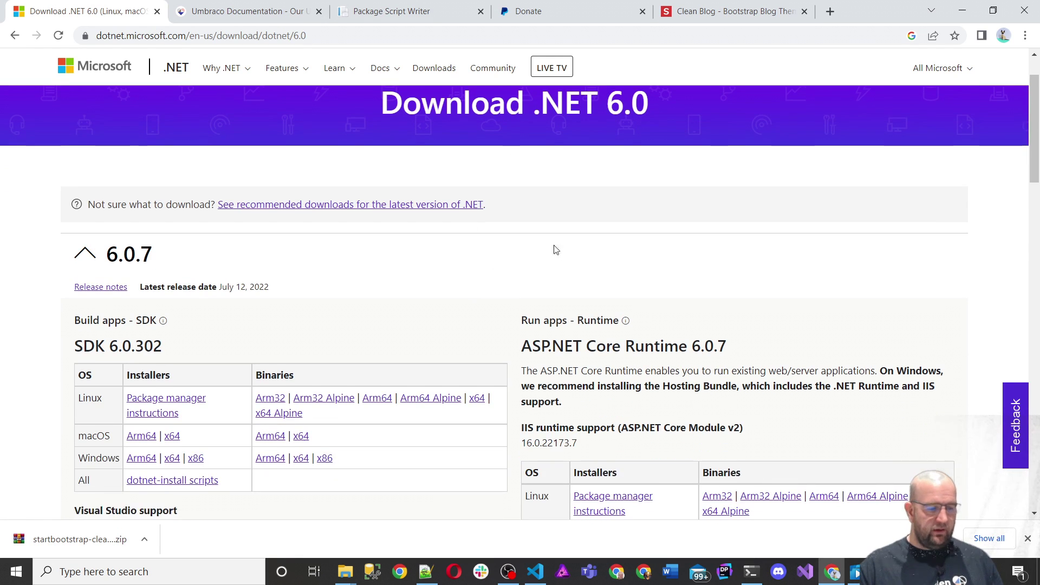
pyautogui.scroll(1, 379, 184)
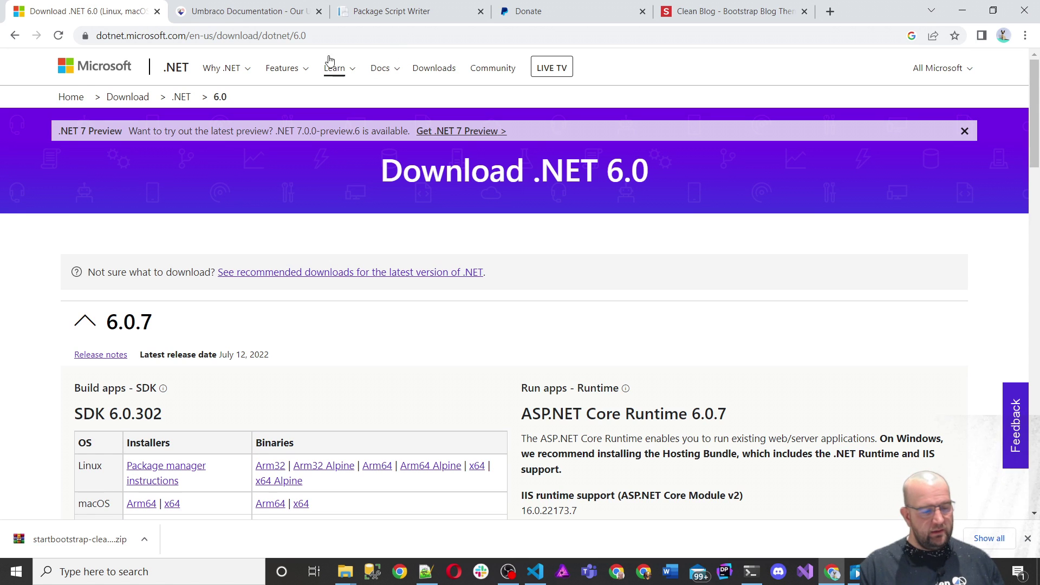
pyautogui.scroll(-1, 379, 141)
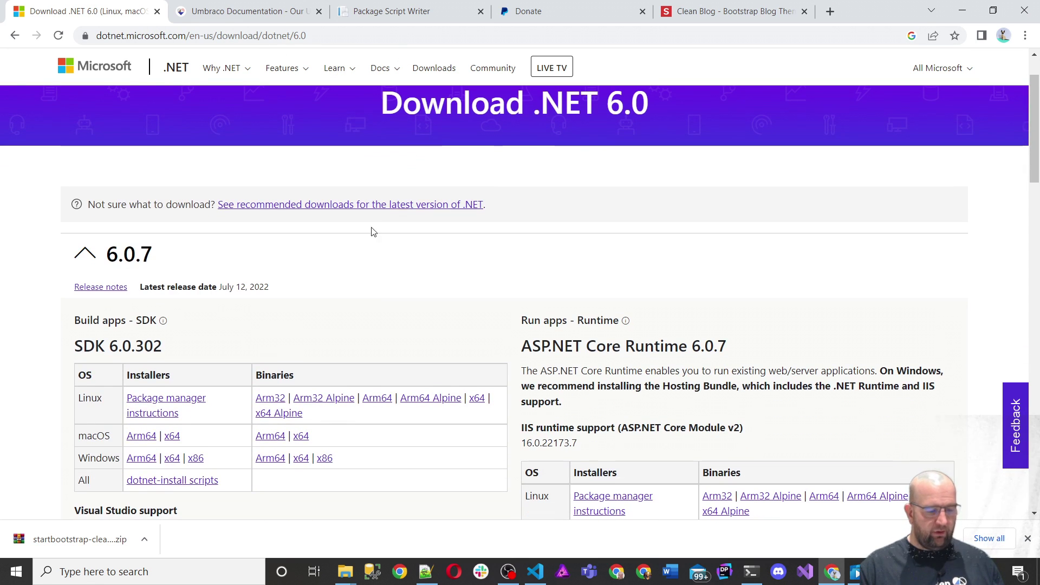
pyautogui.scroll(-1, 499, 235)
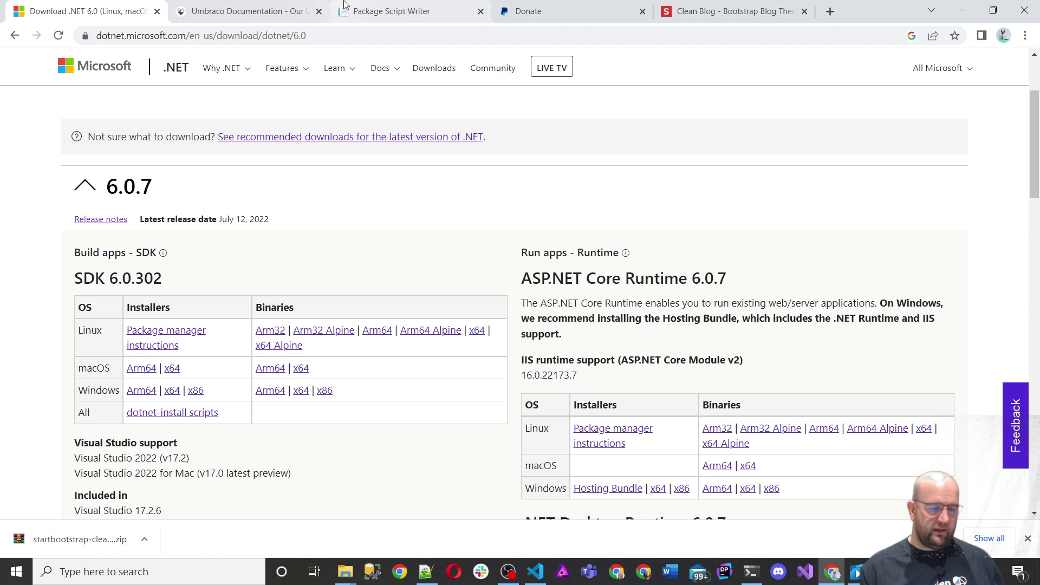
pyautogui.click(369, 12)
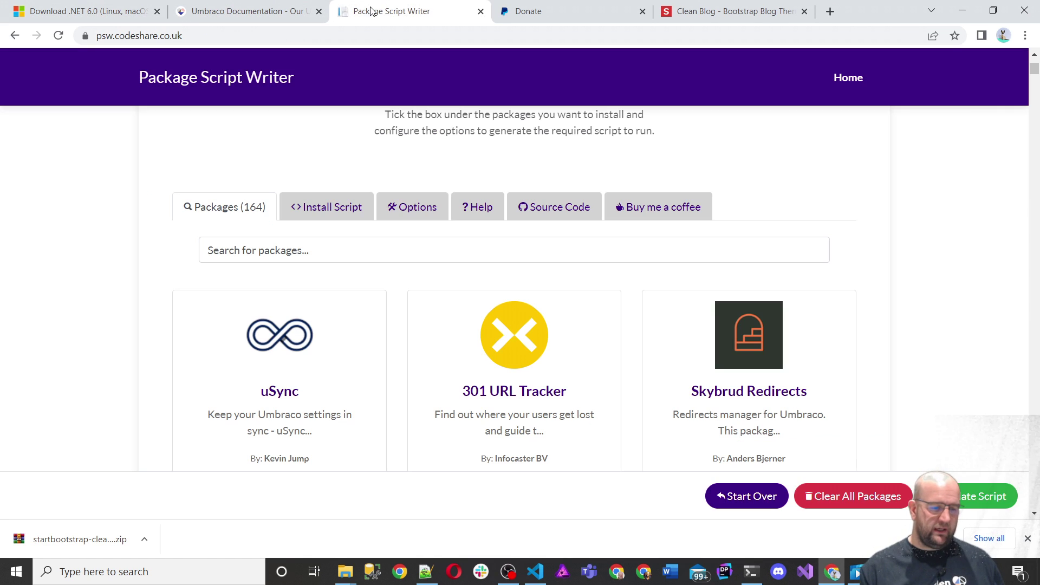
# - Look over the default install script, then reload Package Script Writer back to its package list
pyautogui.click(354, 211)
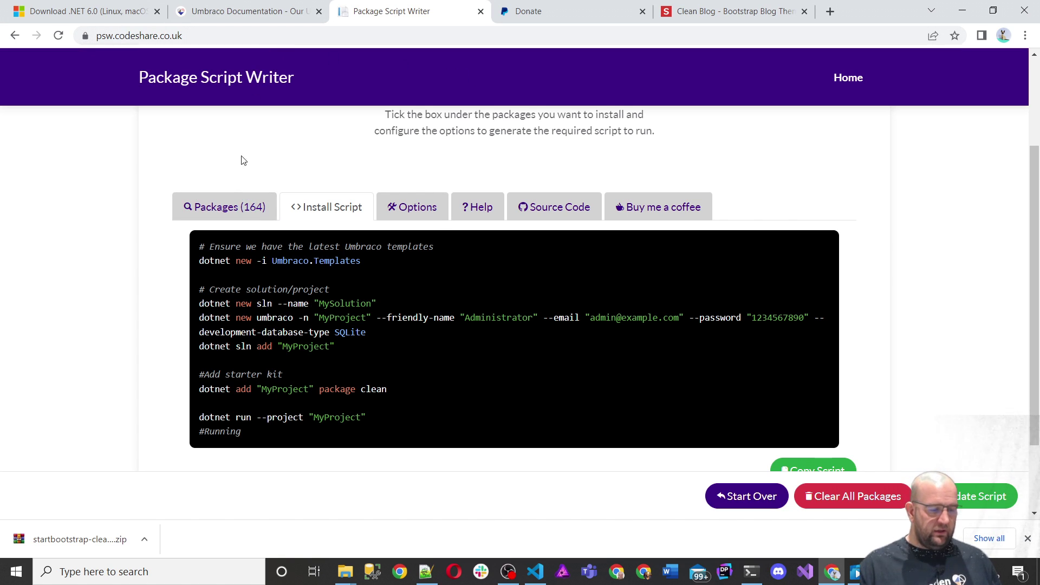
pyautogui.click(231, 44)
pyautogui.press('Return')
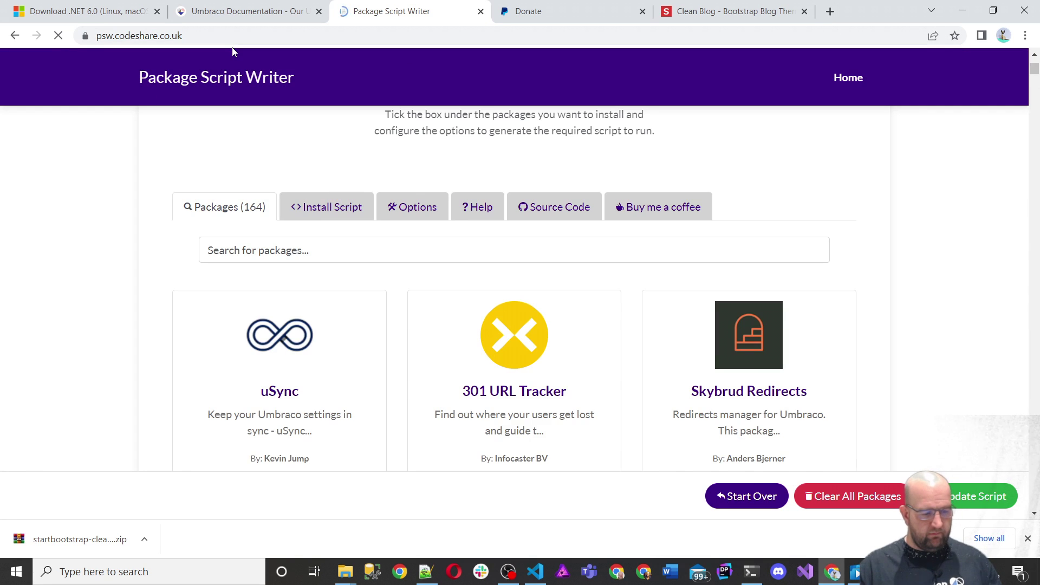
pyautogui.scroll(-8, 421, 180)
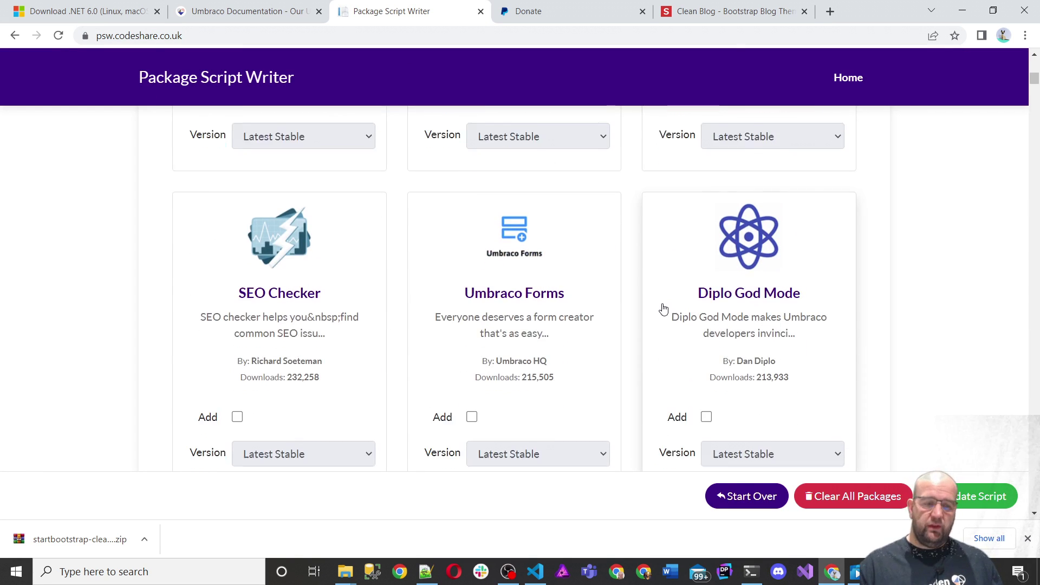
pyautogui.scroll(10, 661, 311)
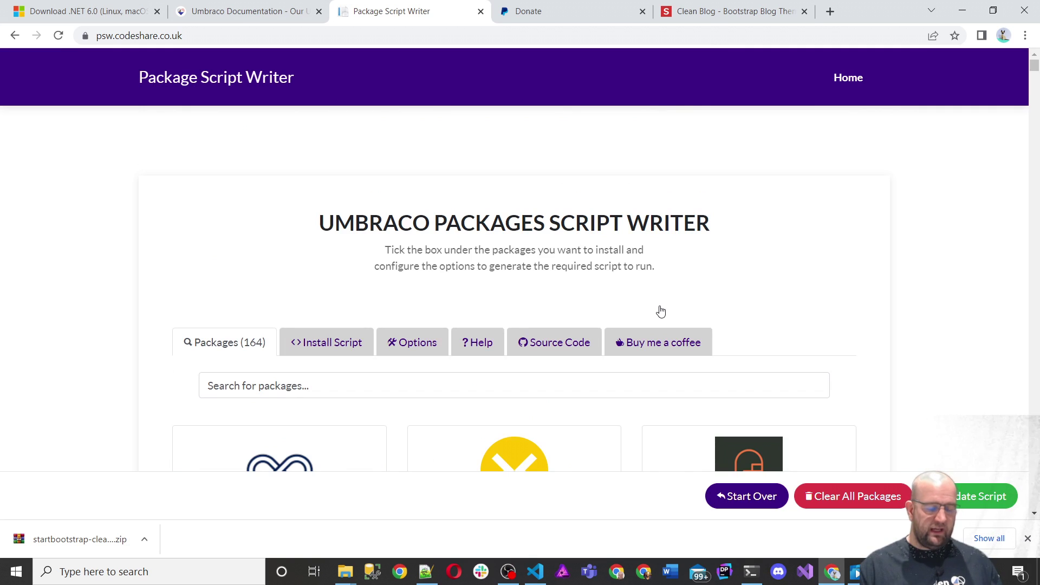
pyautogui.scroll(-4, 659, 310)
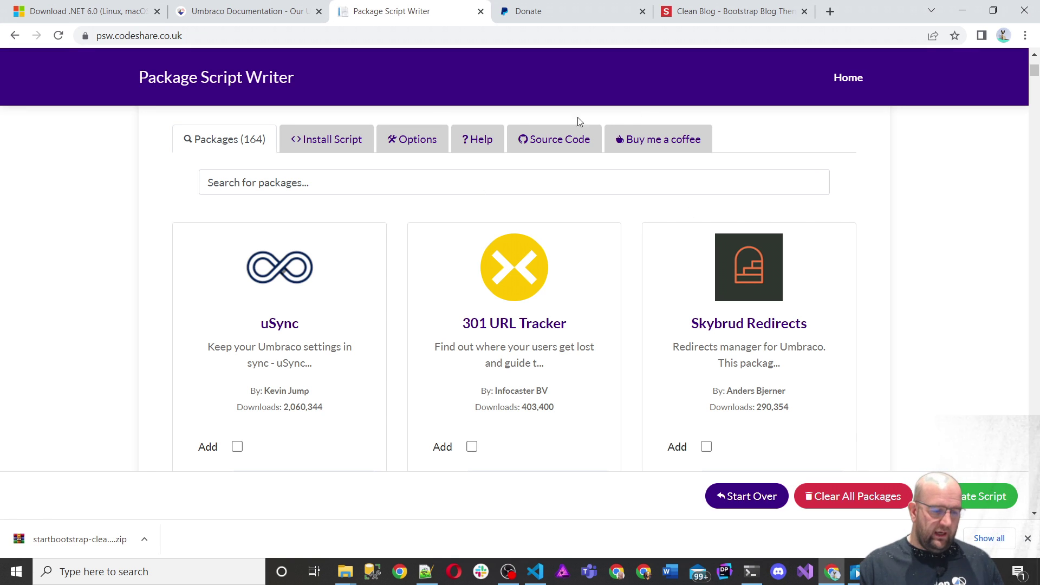
# - Keep Latest Stable as the template version, untick Include a Starter Kit, and check the updated script
pyautogui.click(405, 144)
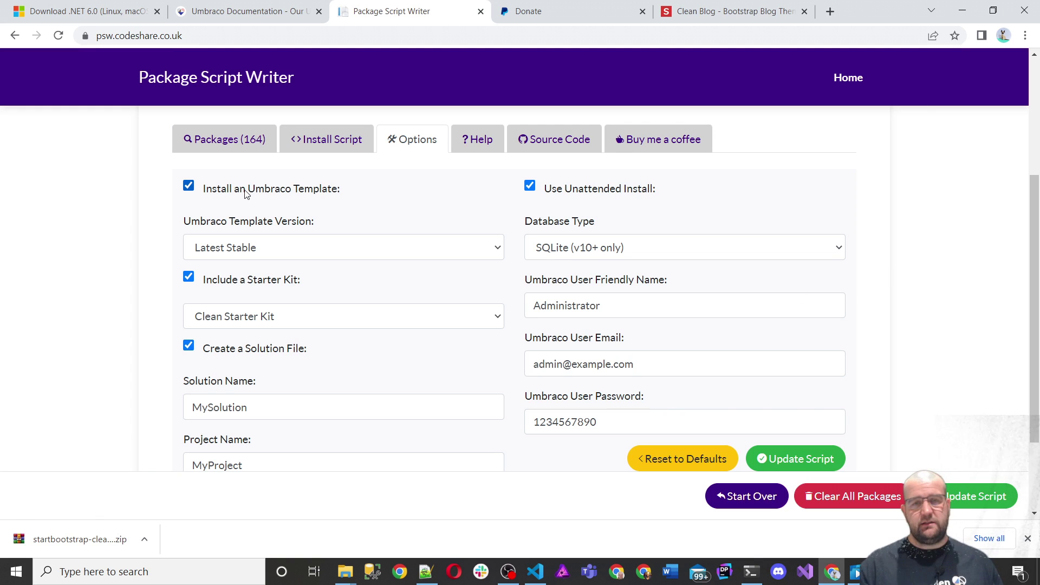
pyautogui.click(289, 246)
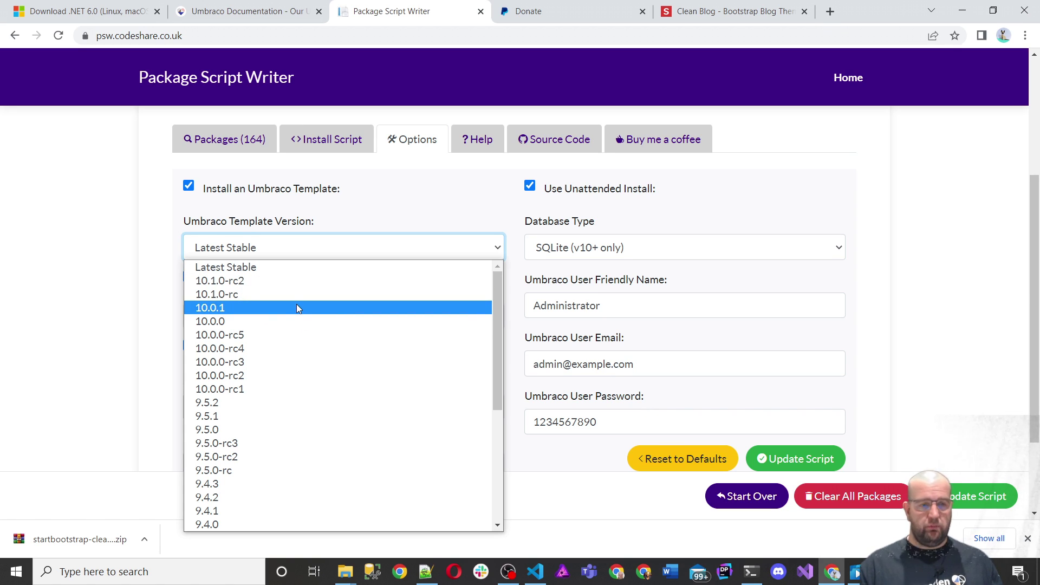
pyautogui.click(364, 222)
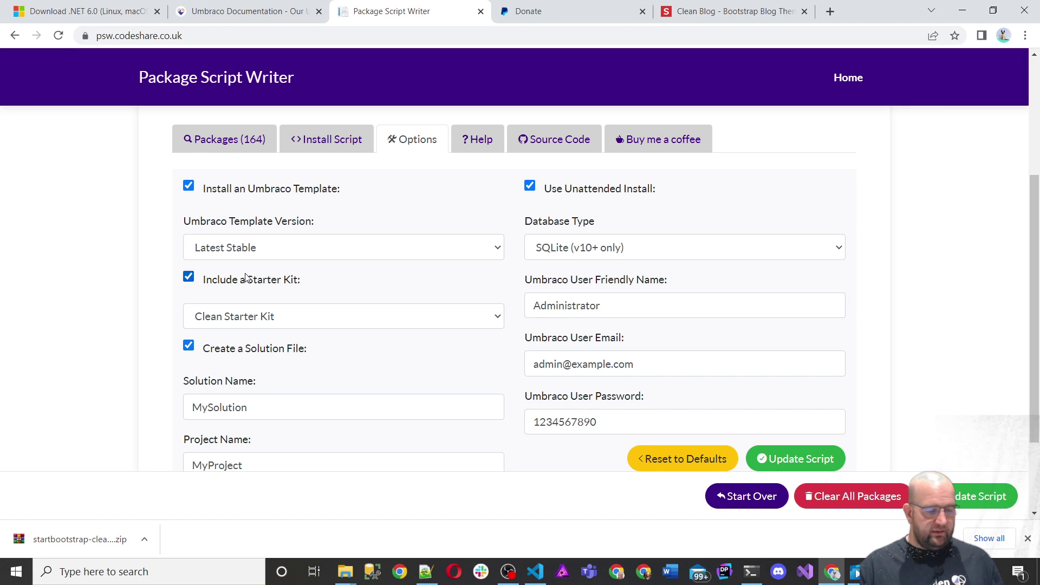
pyautogui.click(221, 283)
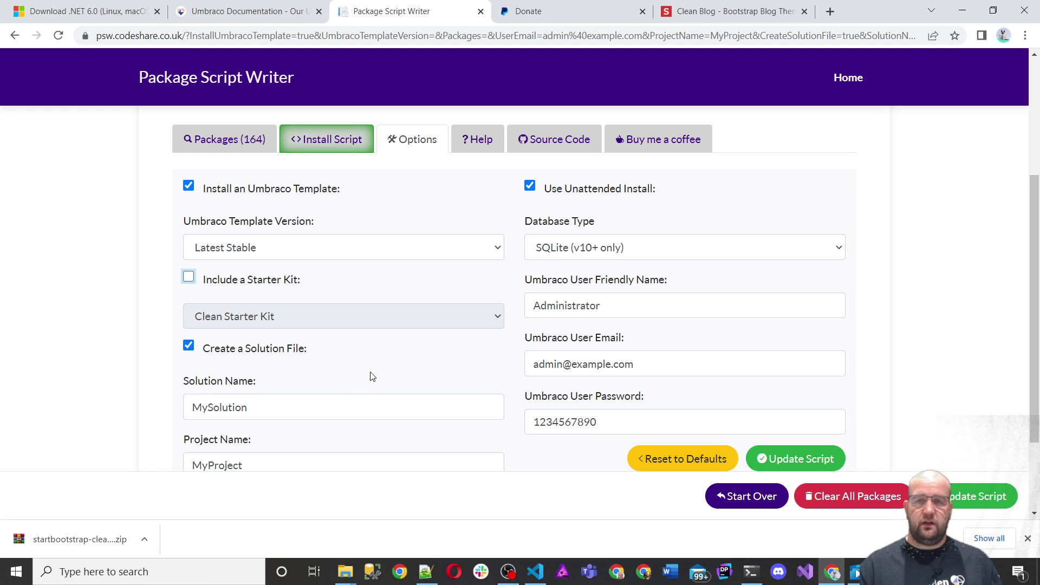
pyautogui.click(340, 139)
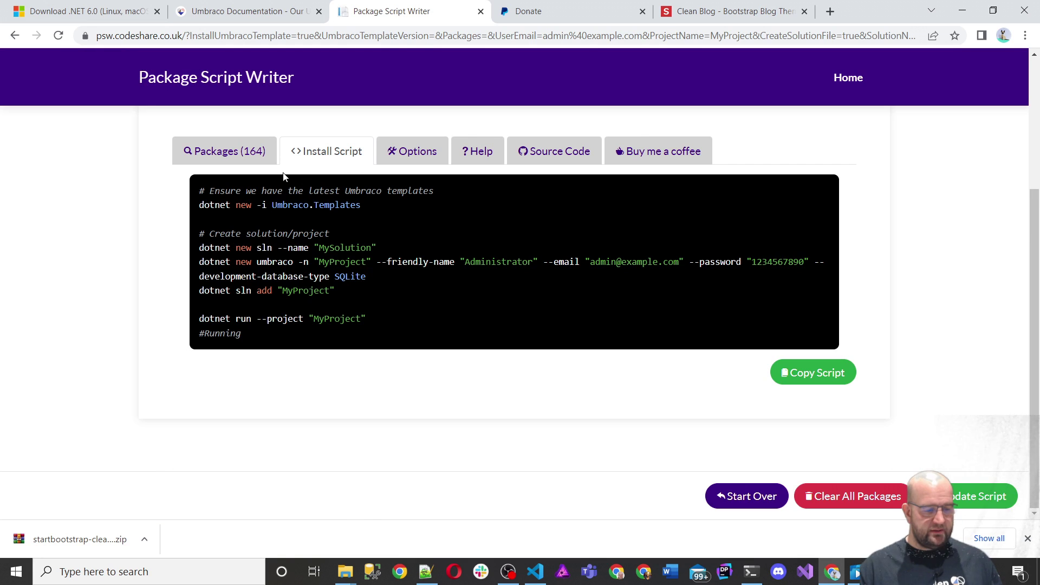
pyautogui.click(408, 152)
pyautogui.scroll(-2, 361, 283)
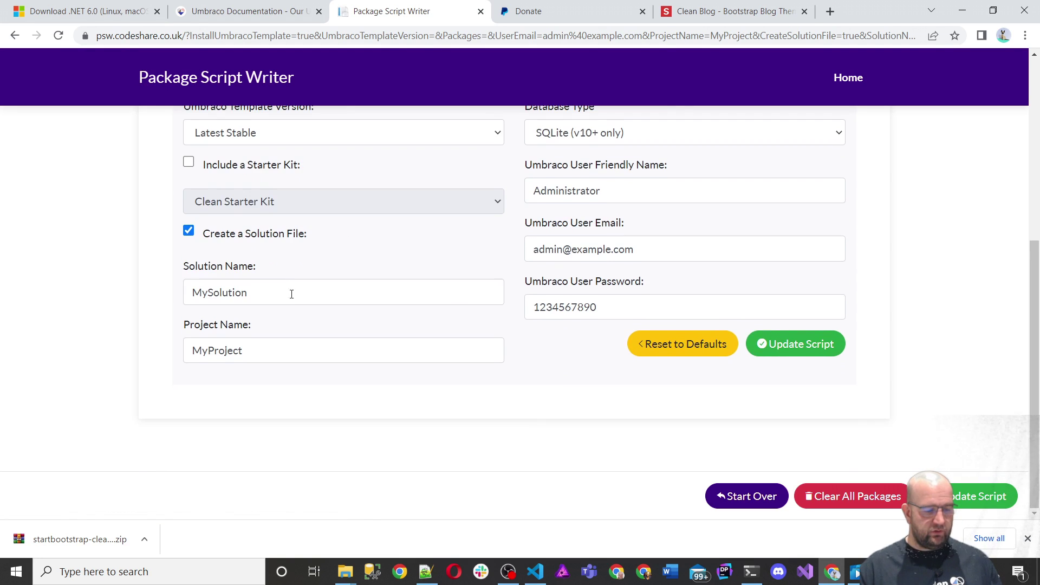
pyautogui.scroll(3, 292, 287)
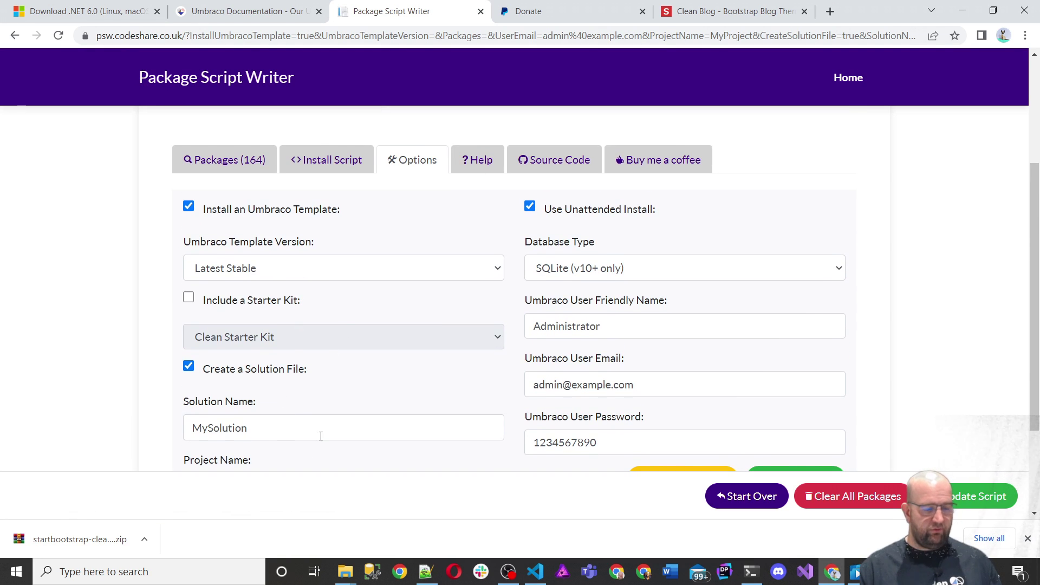
# - Launch the Clean Blog theme's live preview from its Start Bootstrap page
pyautogui.click(735, 22)
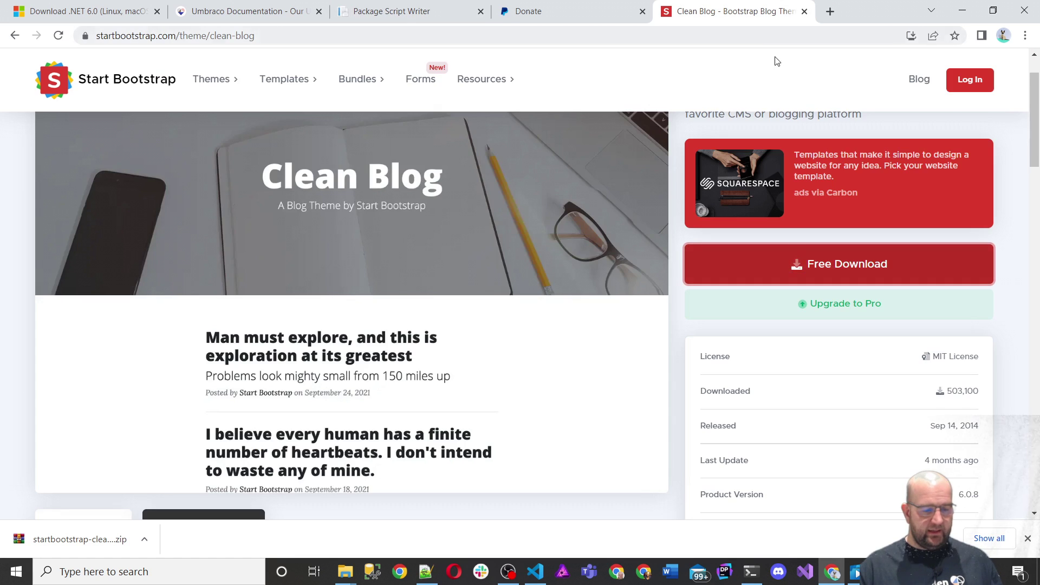
pyautogui.scroll(1, 554, 249)
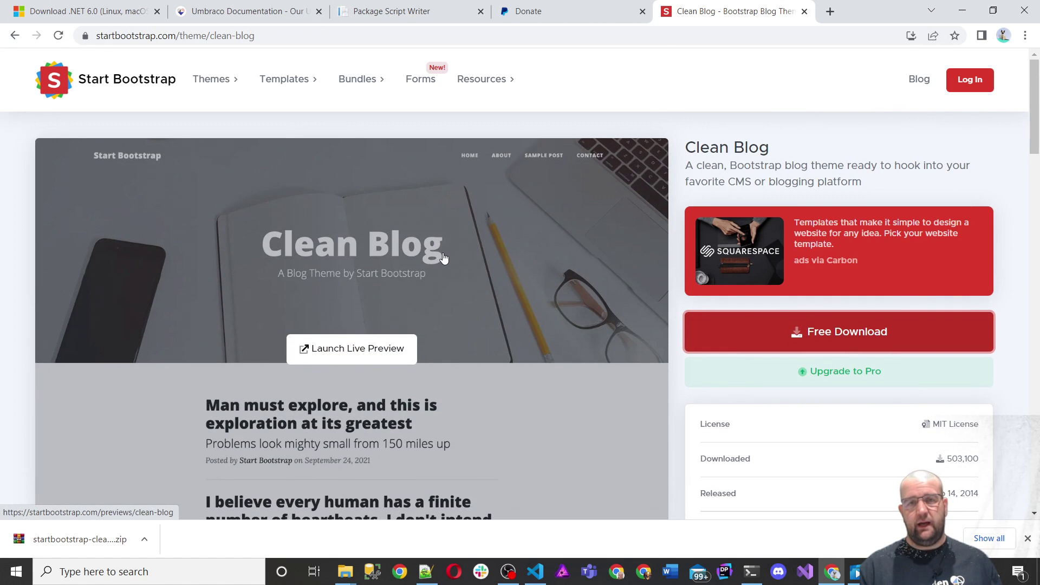
pyautogui.click(357, 349)
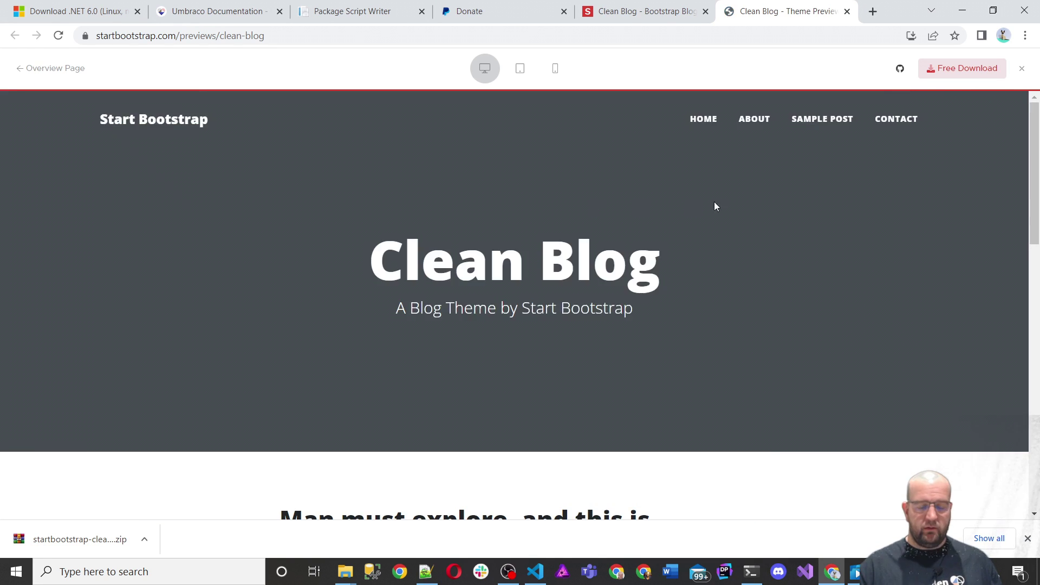
pyautogui.scroll(-10, 840, 201)
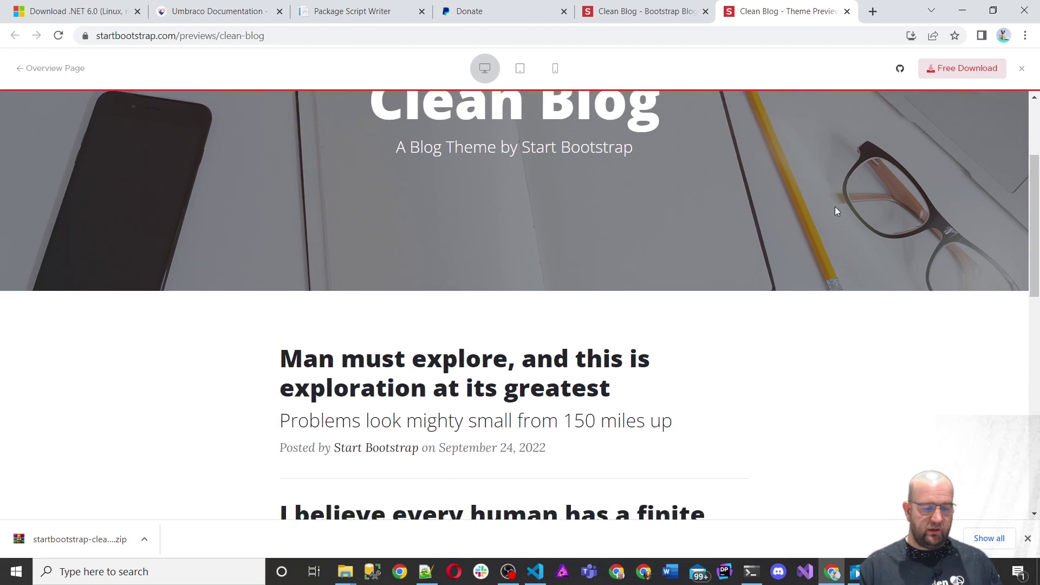
pyautogui.scroll(-5, 827, 220)
pyautogui.scroll(20, 824, 223)
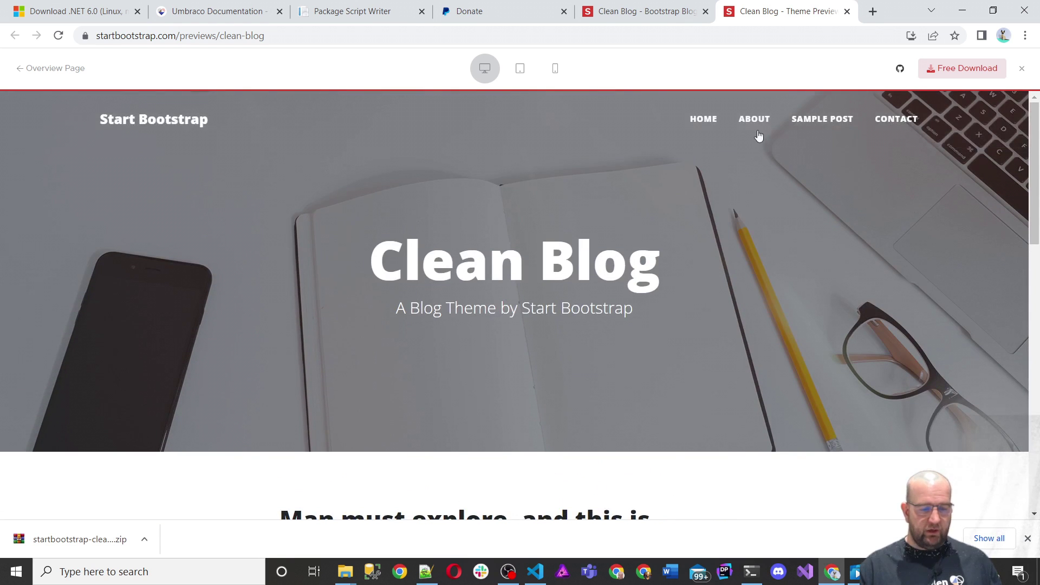
# - Browse the preview's About, Sample Post and Contact pages, then return to the script writer
pyautogui.click(751, 120)
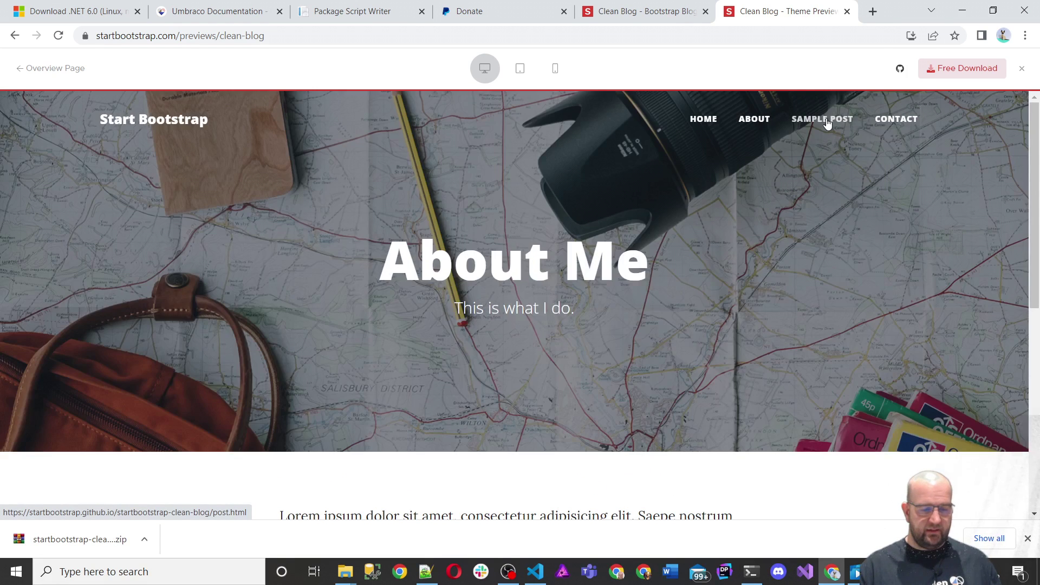
pyautogui.click(827, 124)
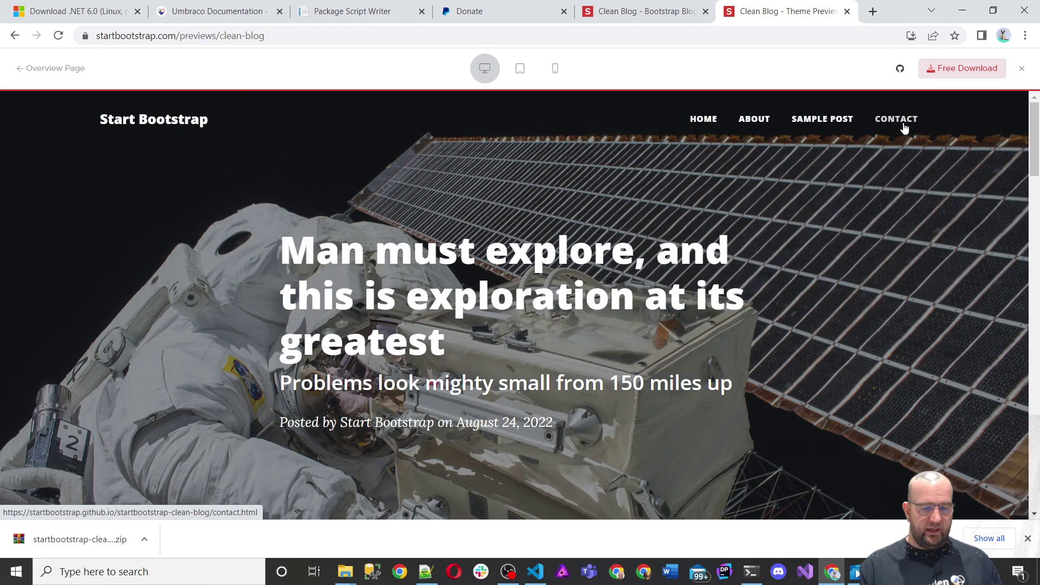
pyautogui.click(900, 129)
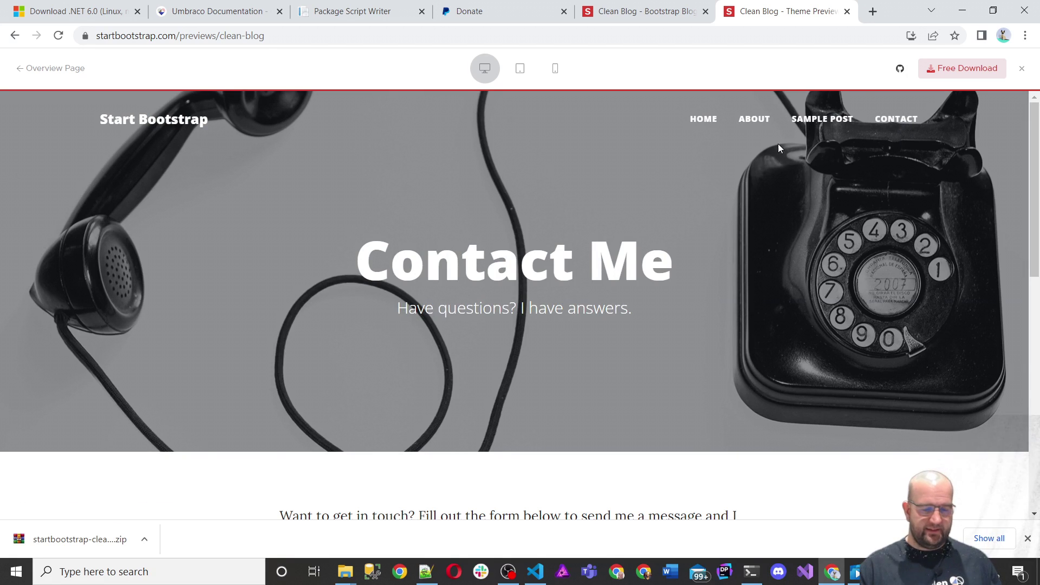
pyautogui.click(201, 129)
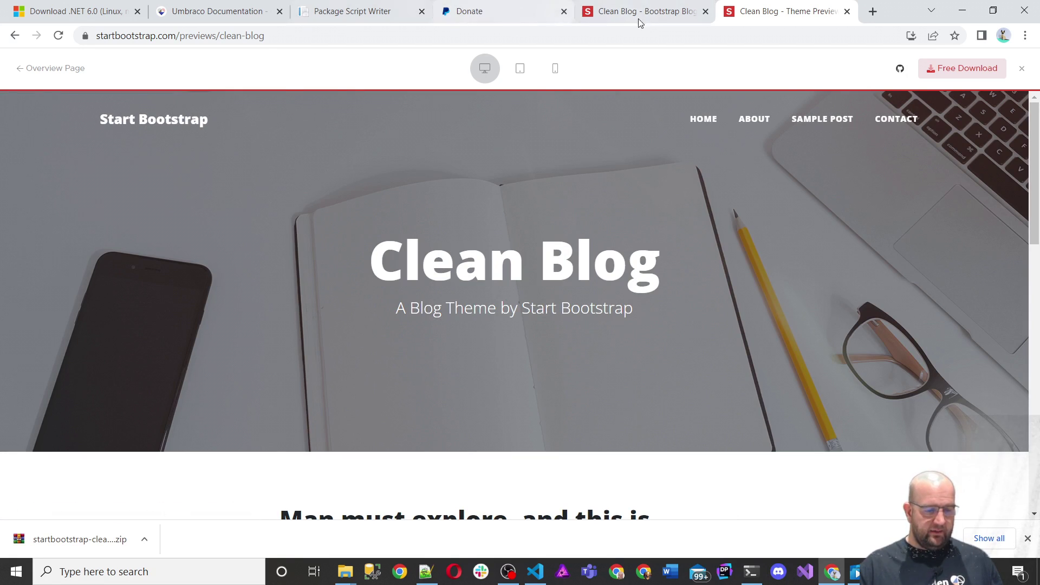
pyautogui.click(305, 17)
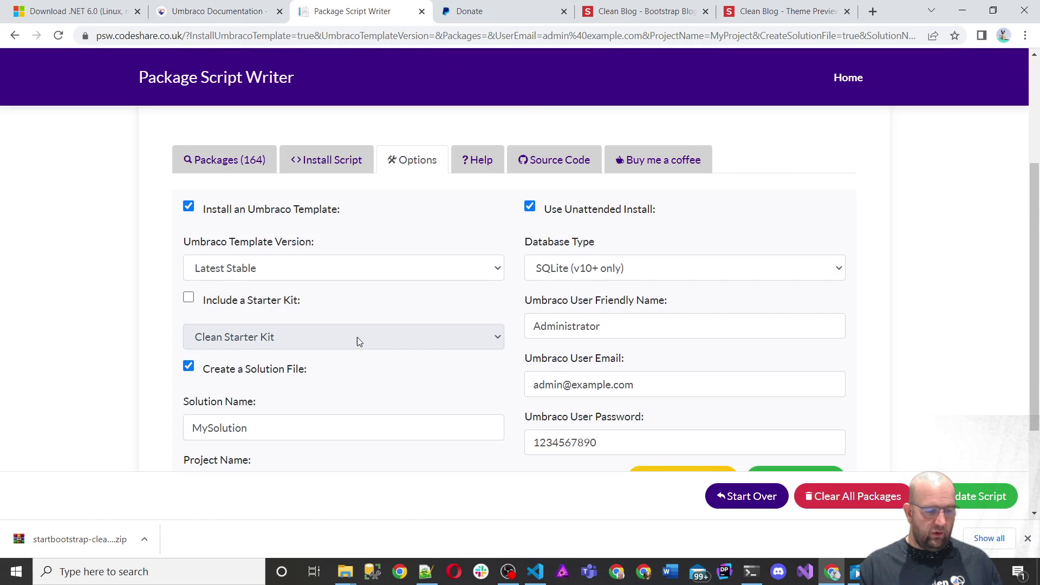
# - Replace the default names with solution name 'Clean' and project name 'Clean.Site'
pyautogui.click(219, 428)
pyautogui.doubleClick(220, 428)
pyautogui.write('Clean')
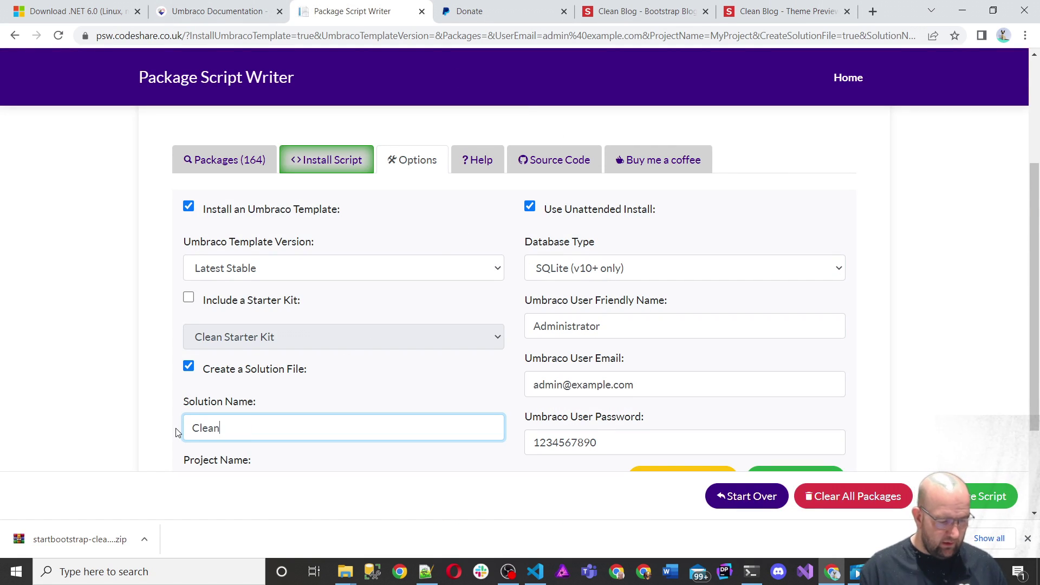
pyautogui.scroll(-3, 269, 387)
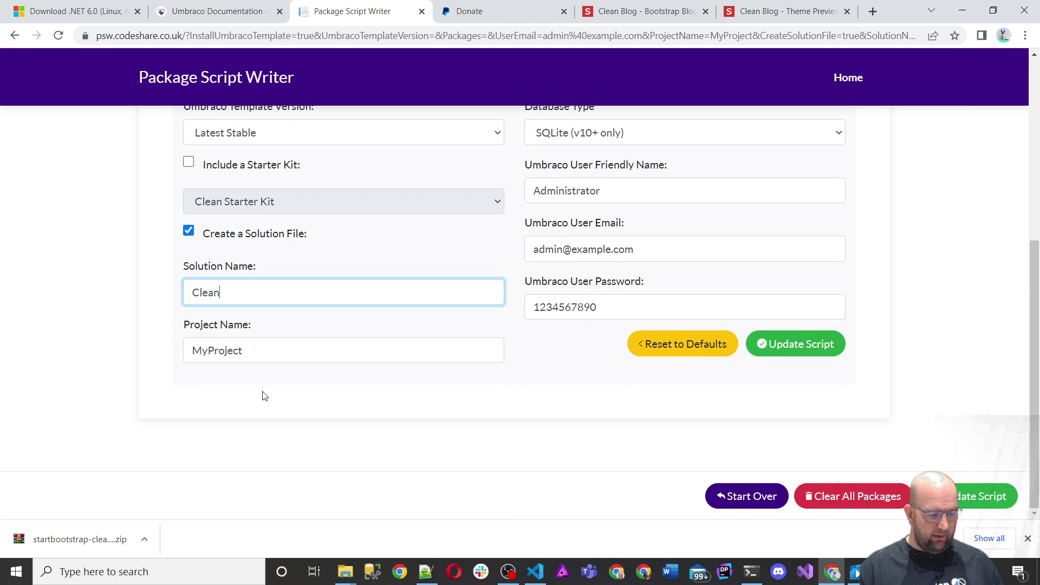
pyautogui.doubleClick(186, 352)
pyautogui.write('Clea')
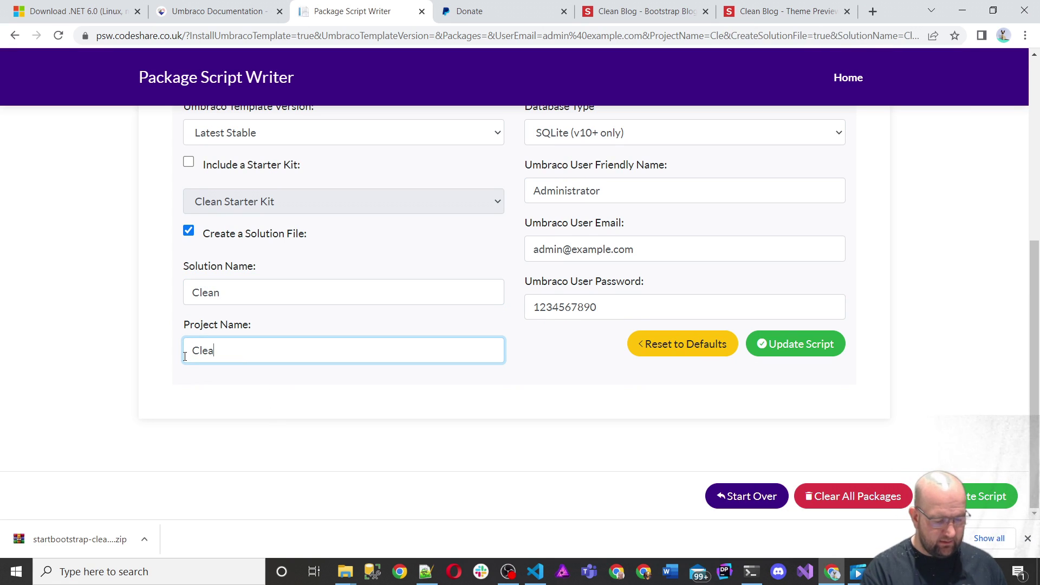
pyautogui.write('n.Site')
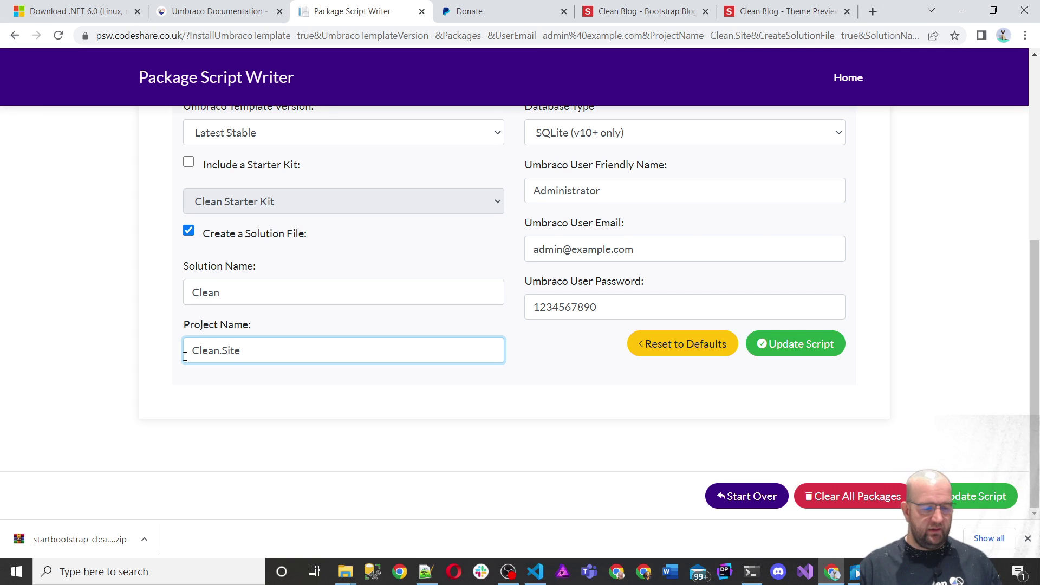
pyautogui.scroll(4, 378, 360)
pyautogui.scroll(-1, 460, 435)
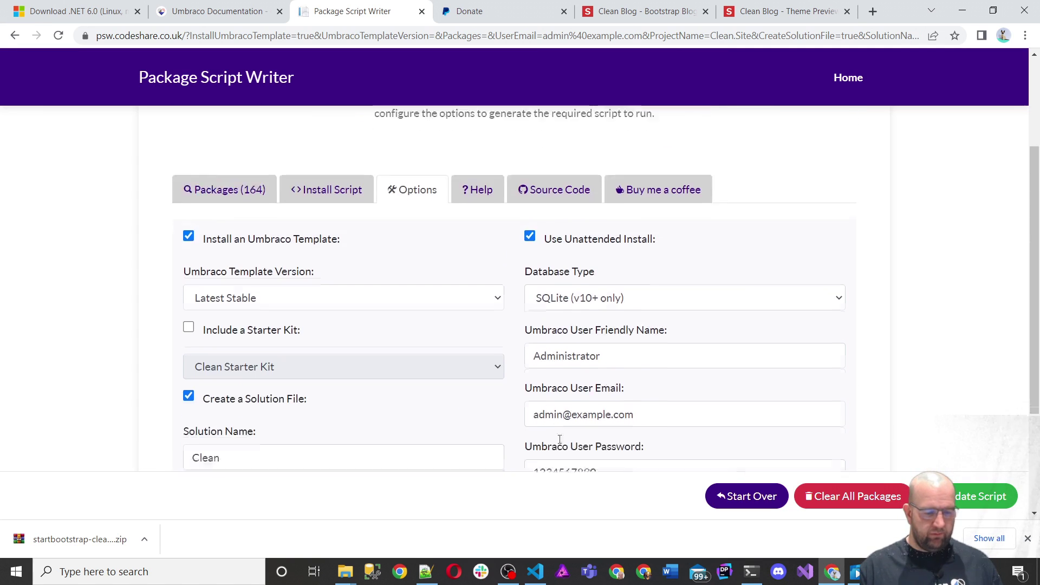
pyautogui.scroll(-2, 559, 438)
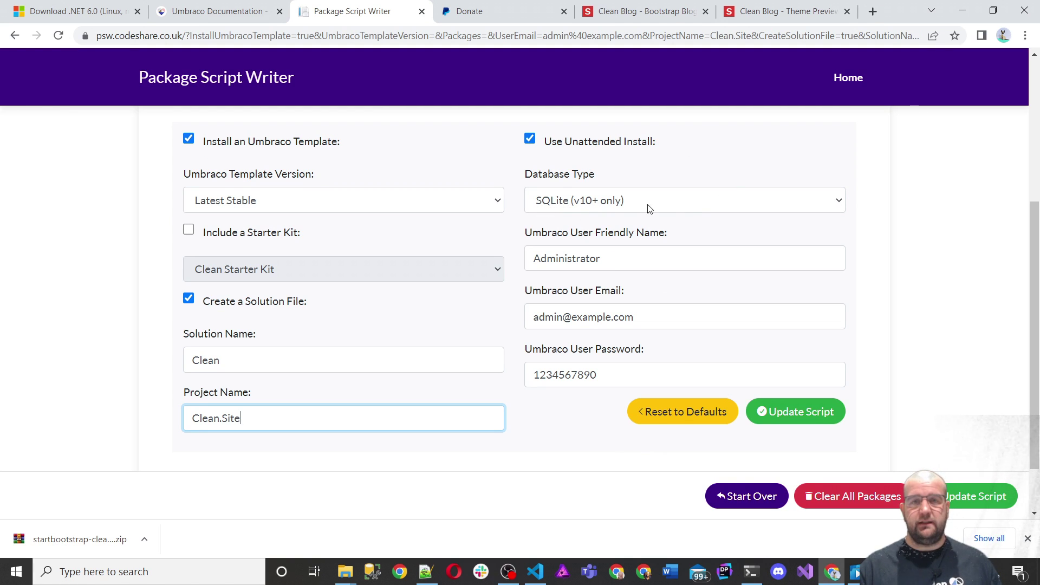
pyautogui.click(690, 204)
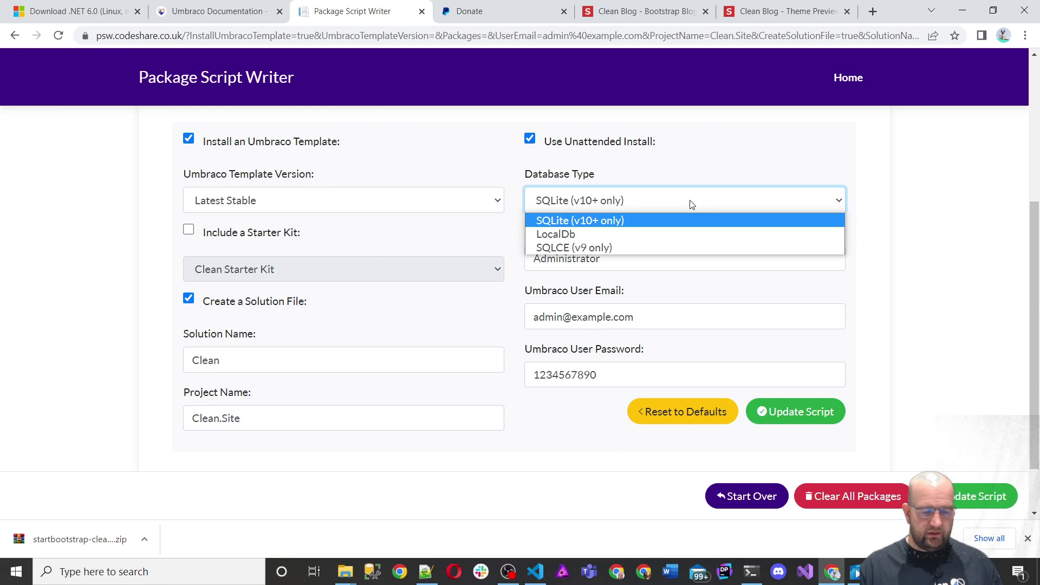
# - Leave SQLite as the database type and review the generated install script
pyautogui.click(690, 204)
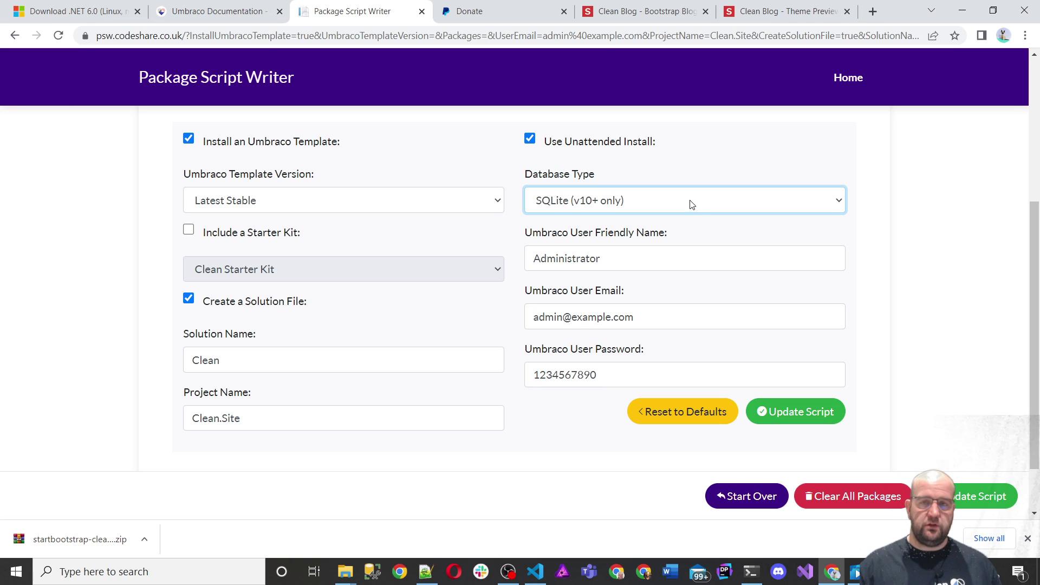
pyautogui.click(615, 258)
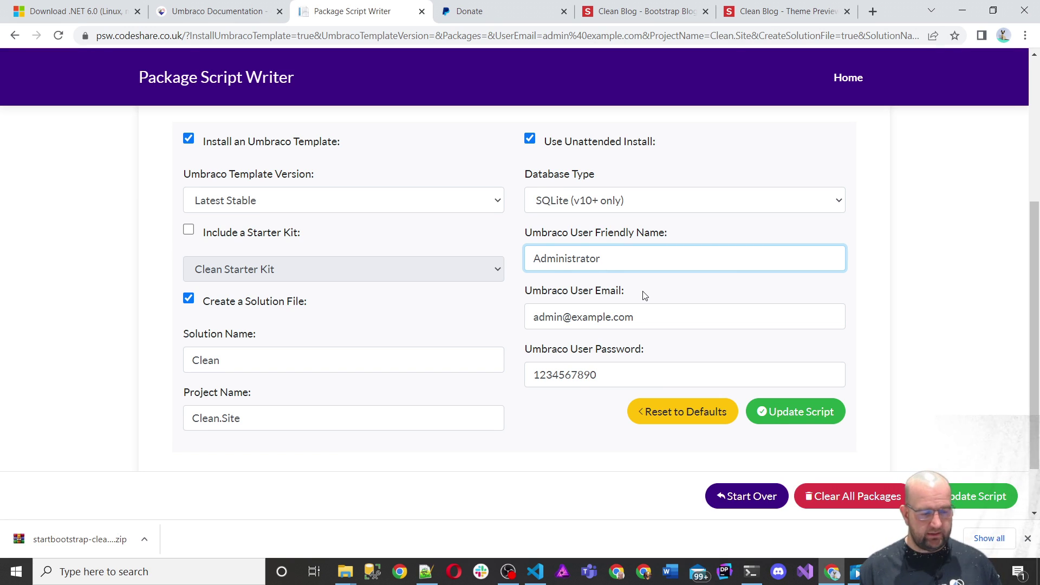
pyautogui.scroll(4, 291, 234)
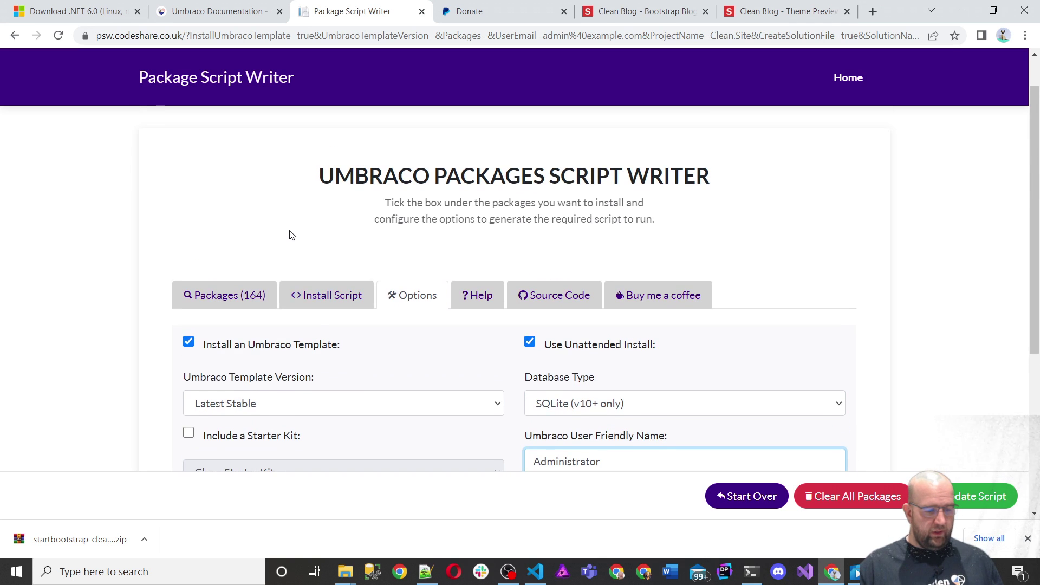
pyautogui.click(324, 299)
pyautogui.scroll(-3, 458, 304)
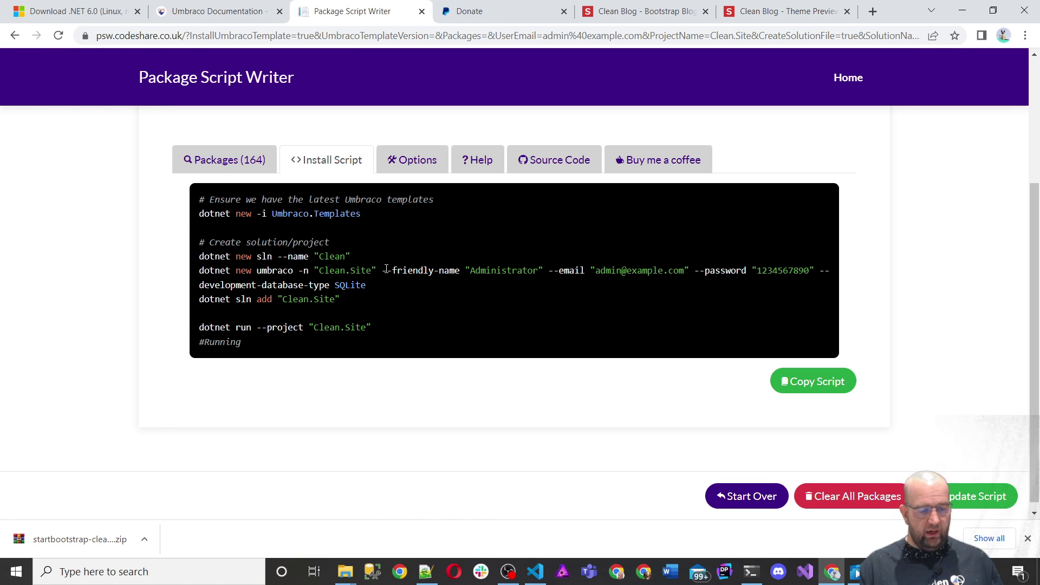
# - Review the script's friendly name, email, password, SQLite and Clean.Site arguments, then copy the script
pyautogui.doubleClick(472, 272)
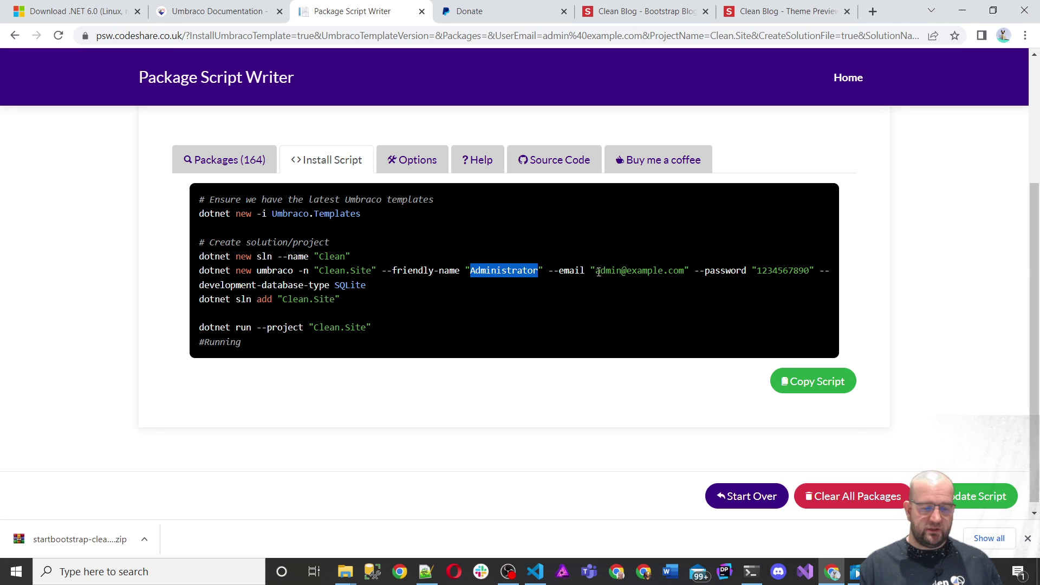
pyautogui.moveTo(598, 272); pyautogui.dragTo(685, 272)
pyautogui.doubleClick(785, 274)
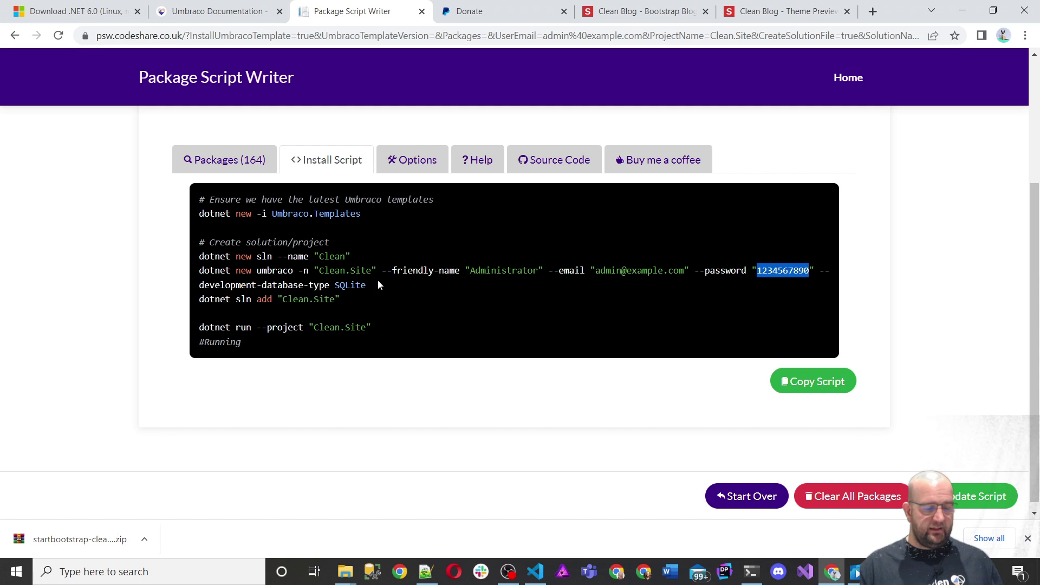
pyautogui.doubleClick(351, 287)
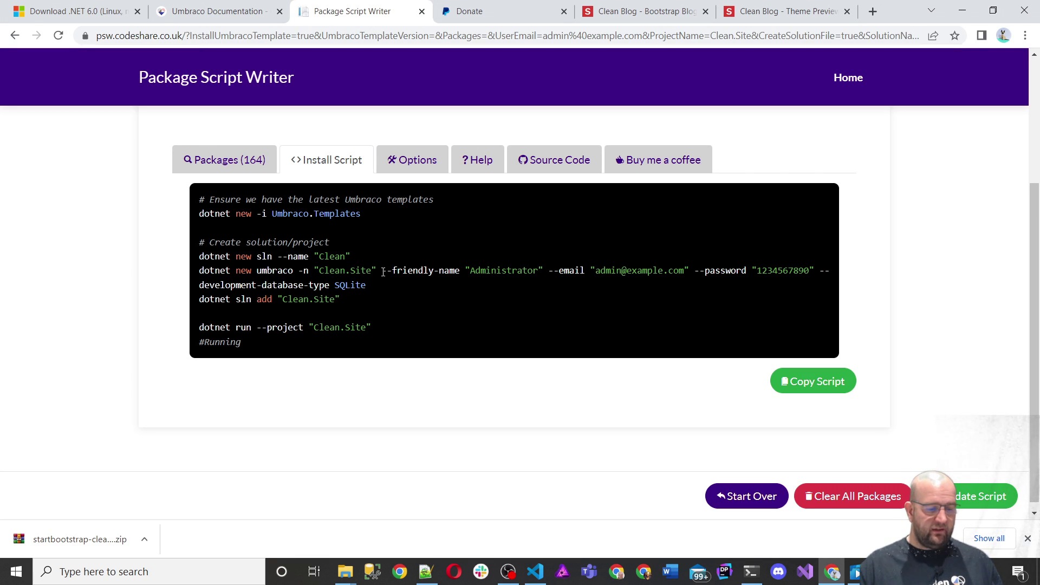
pyautogui.moveTo(378, 272); pyautogui.dragTo(314, 273)
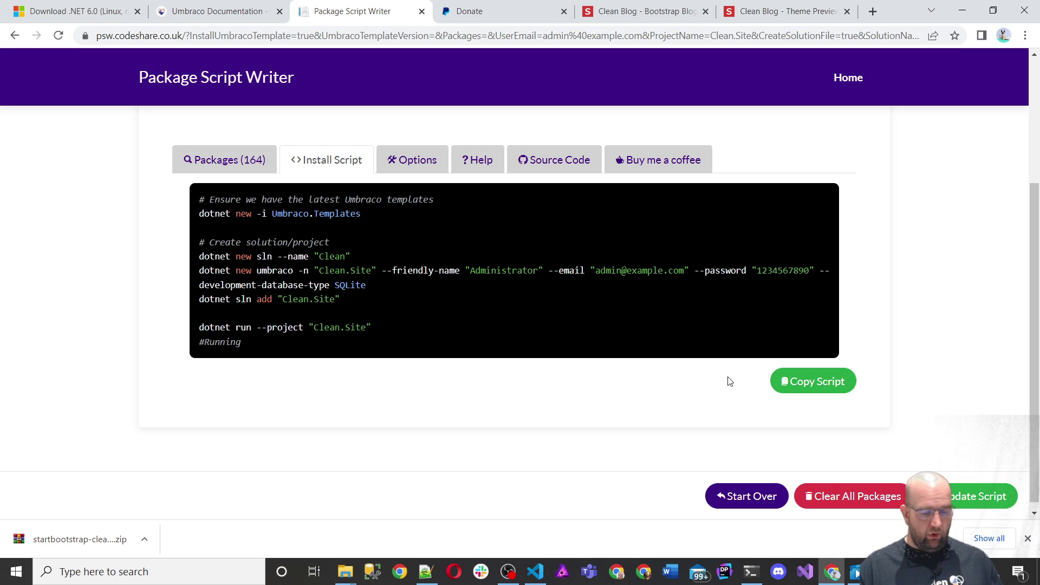
pyautogui.click(805, 383)
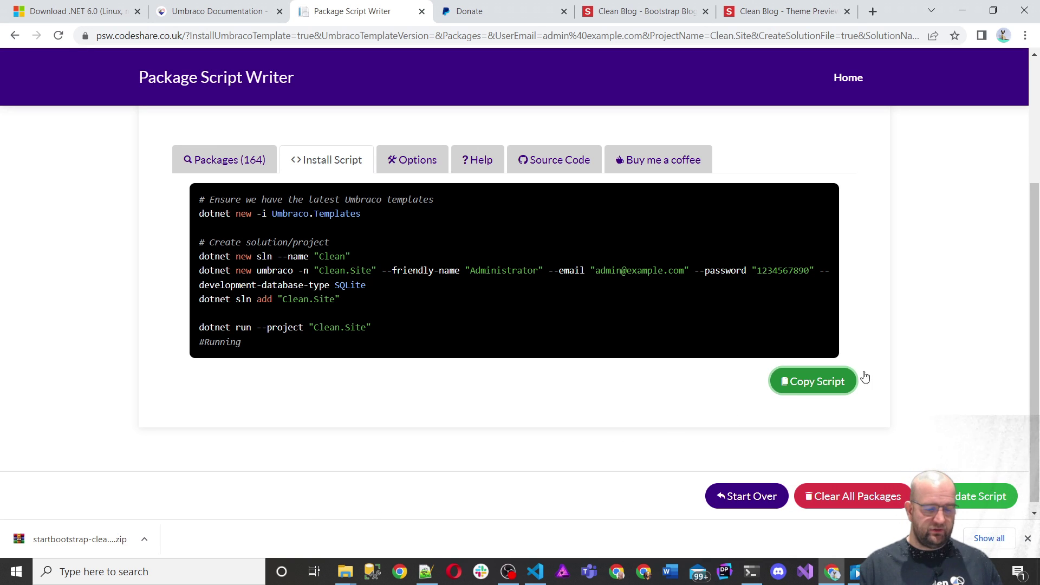
pyautogui.click(347, 572)
# - Open a terminal in the Umbraco-10-Tutorial folder and paste the copied install script
pyautogui.click(395, 521)
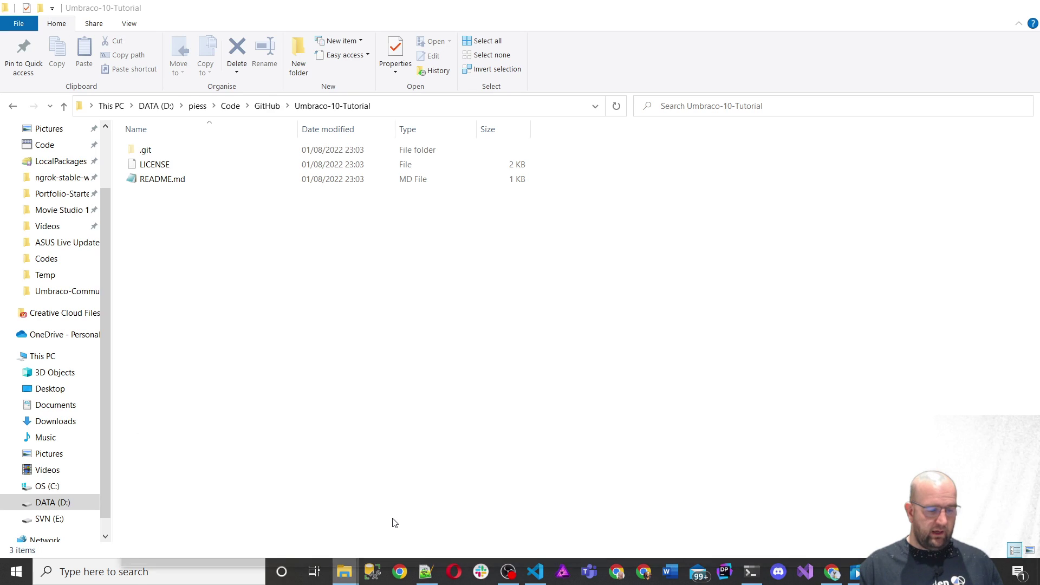
pyautogui.rightClick(197, 248)
pyautogui.click(230, 346)
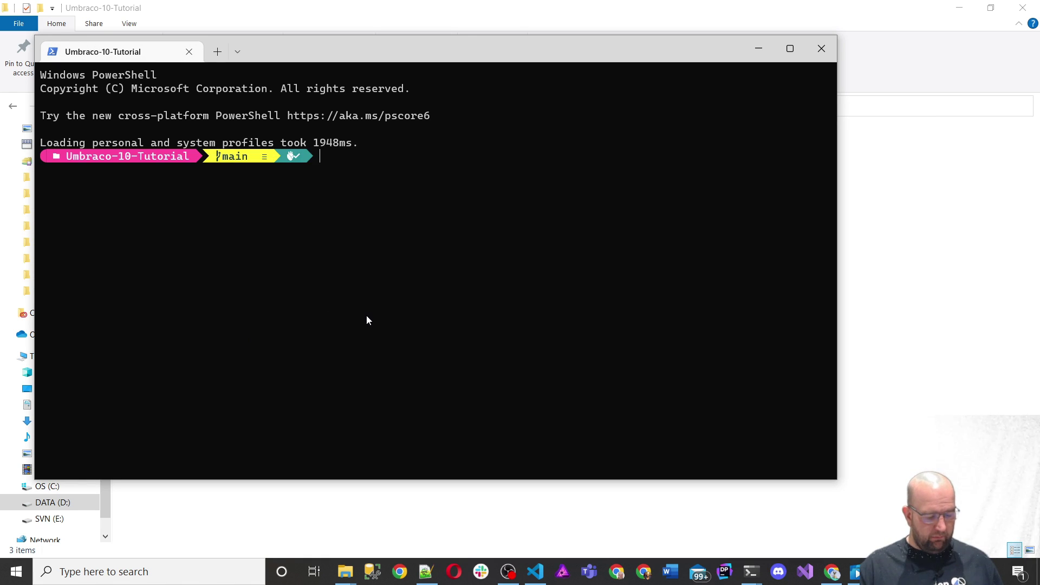
pyautogui.hotkey('ctrl', 'v')
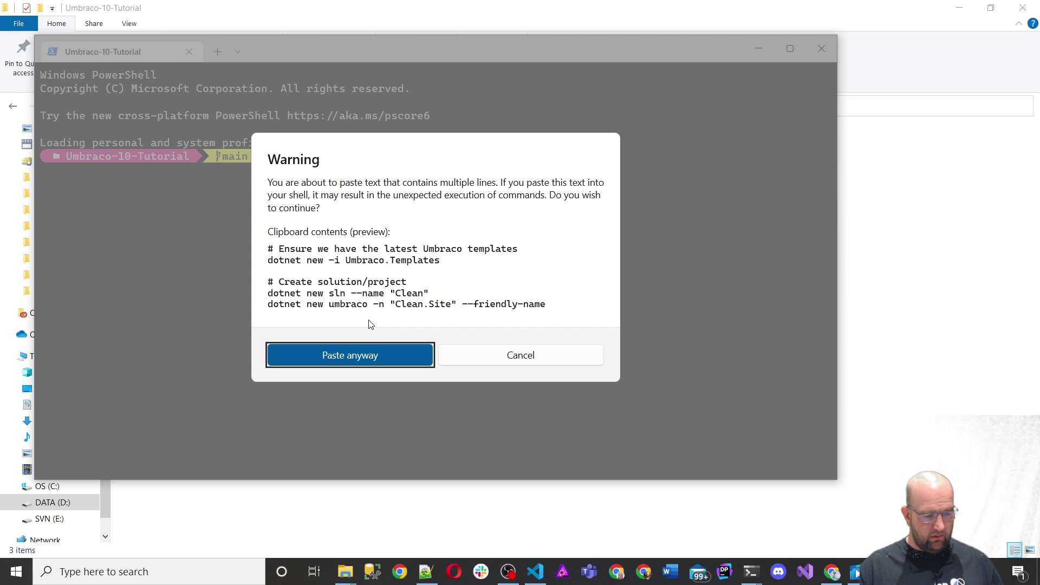
pyautogui.click(381, 355)
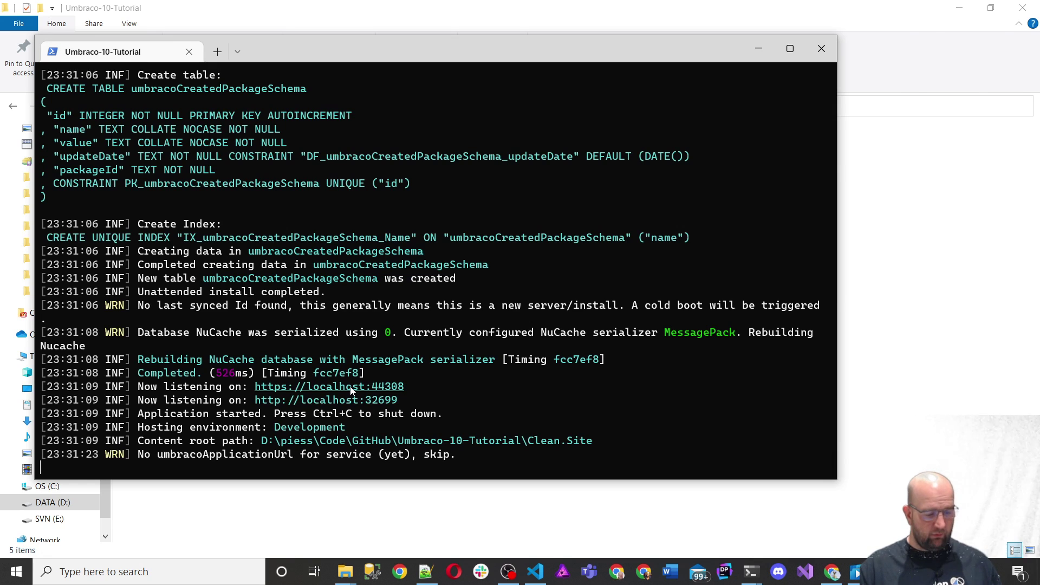
# - Once Clean.Site is listening on localhost:44308, switch back to the browser
pyautogui.hotkey('alt', 'Tab')
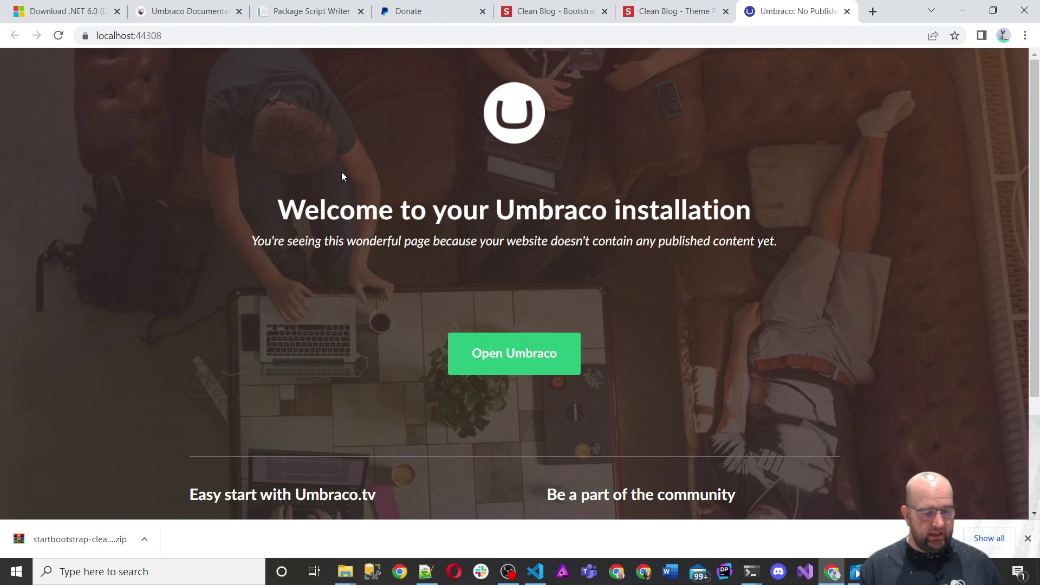
# - Go from the localhost:44308 welcome page to the Umbraco backoffice login
pyautogui.click(537, 355)
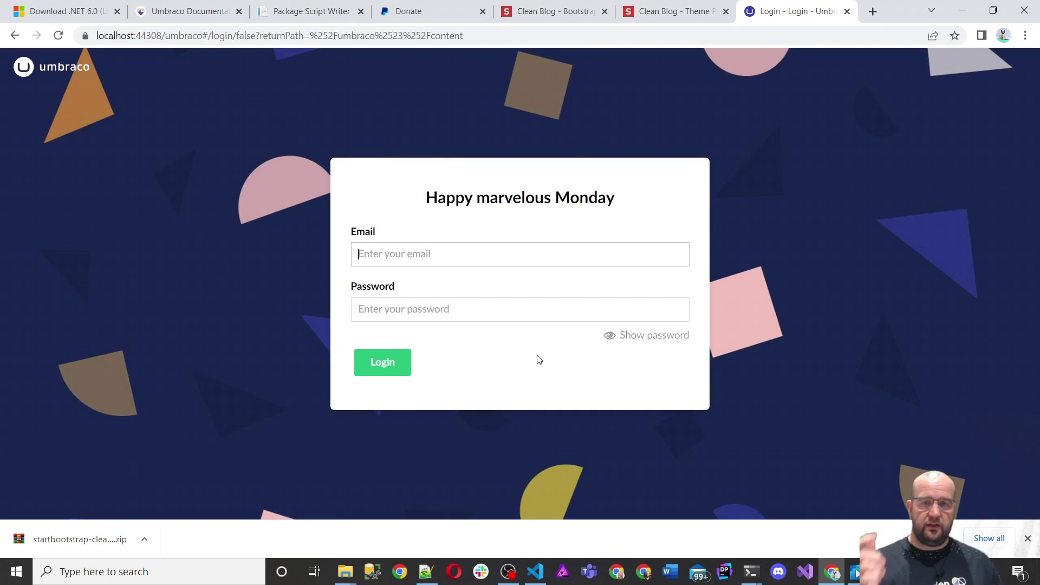
# - Copy the admin email from the Package Script Writer options into the Umbraco login email field
pyautogui.click(308, 11)
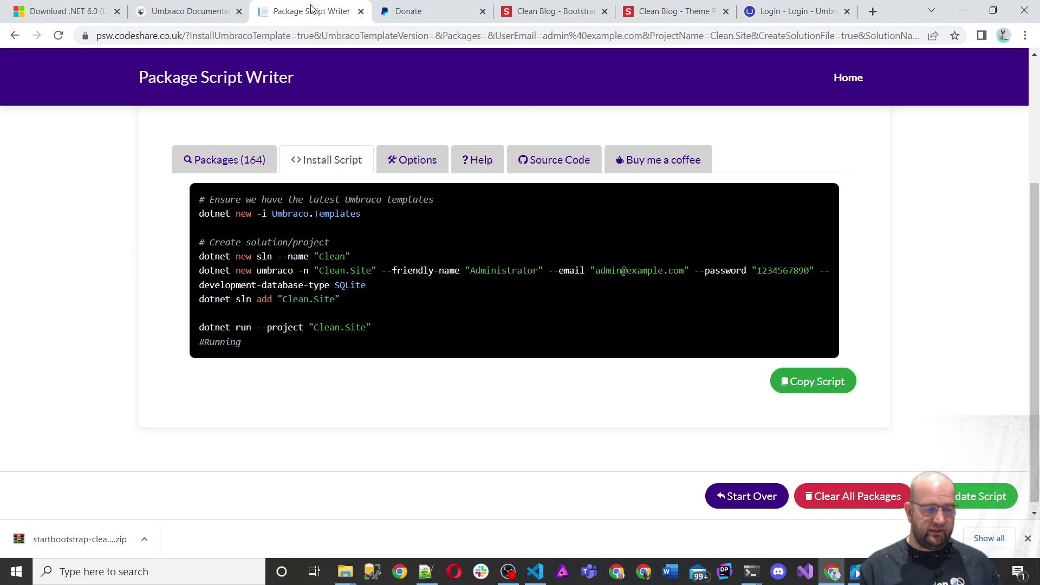
pyautogui.click(415, 165)
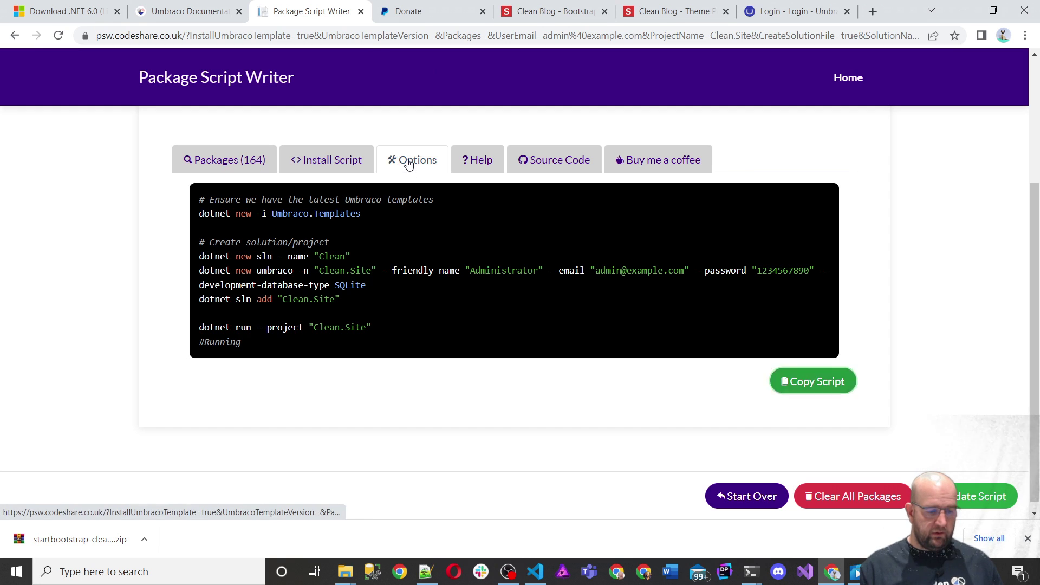
pyautogui.click(643, 329)
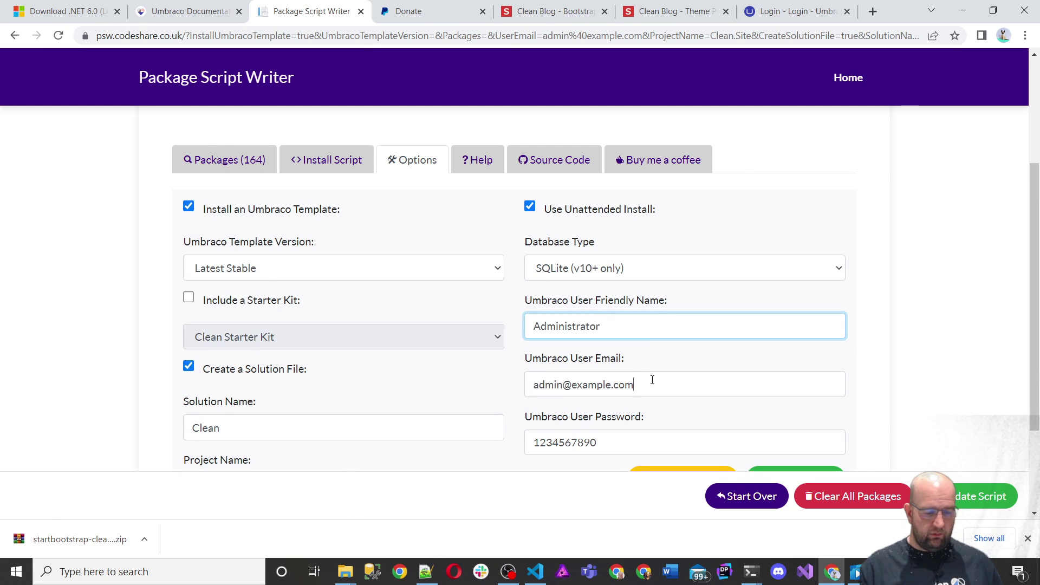
pyautogui.moveTo(652, 381); pyautogui.dragTo(530, 376)
pyautogui.hotkey('ctrl', 'c')
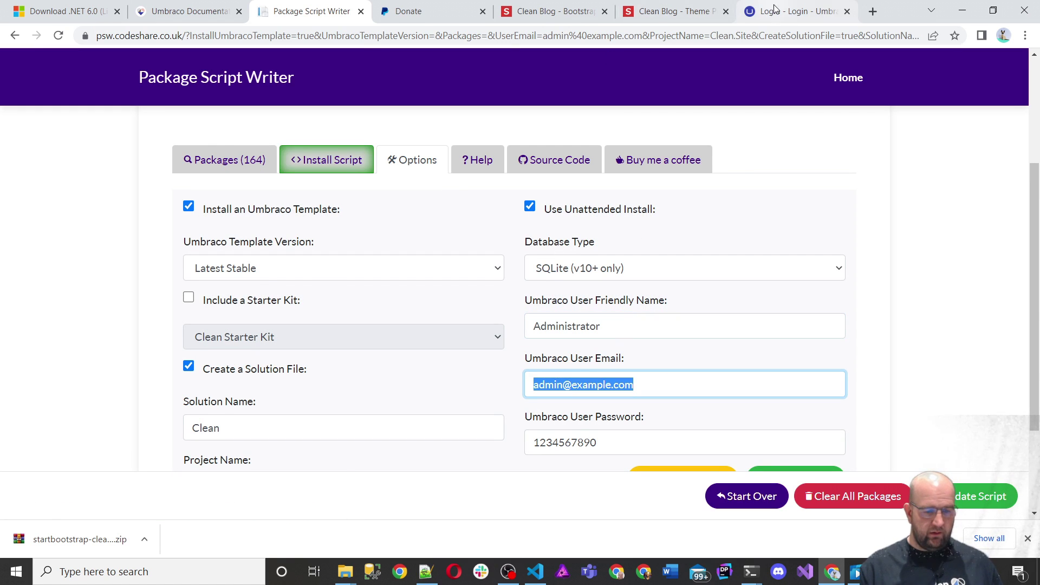
pyautogui.click(772, 12)
pyautogui.click(552, 261)
pyautogui.hotkey('ctrl', 'v')
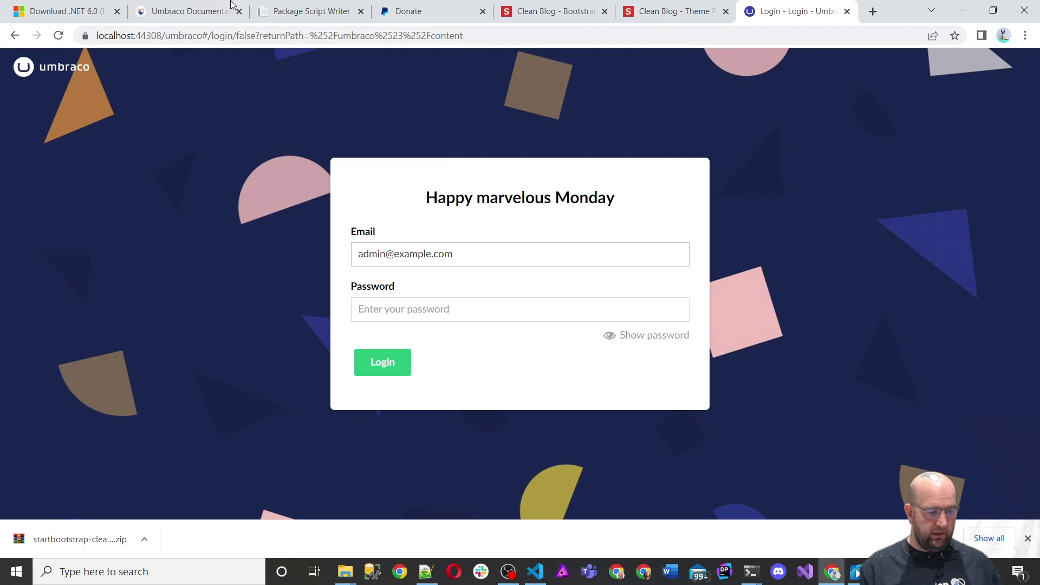
# - Copy the admin password from the script writer into the Umbraco login password field
pyautogui.click(300, 12)
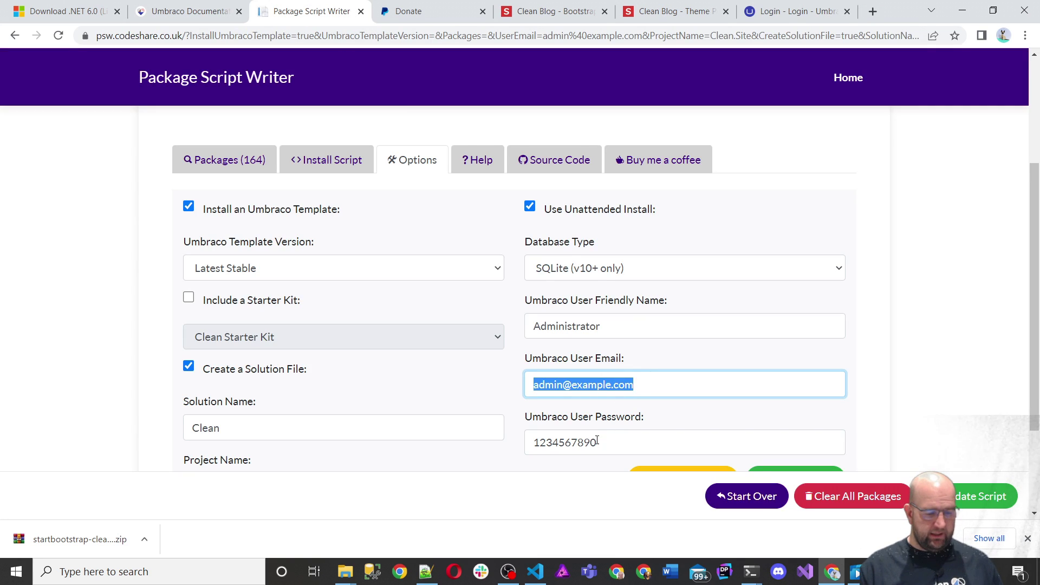
pyautogui.press('Tab')
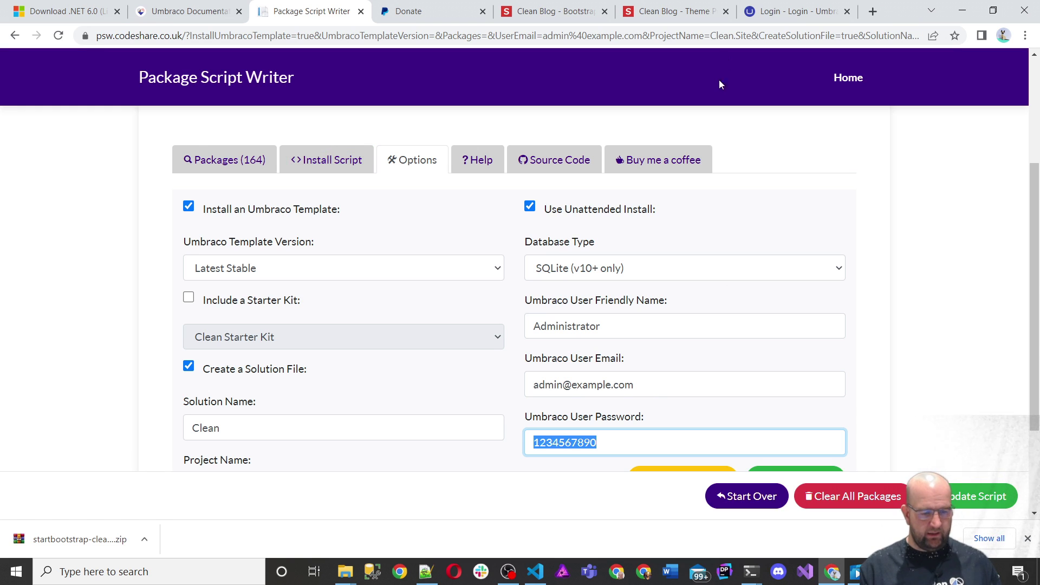
pyautogui.click(787, 10)
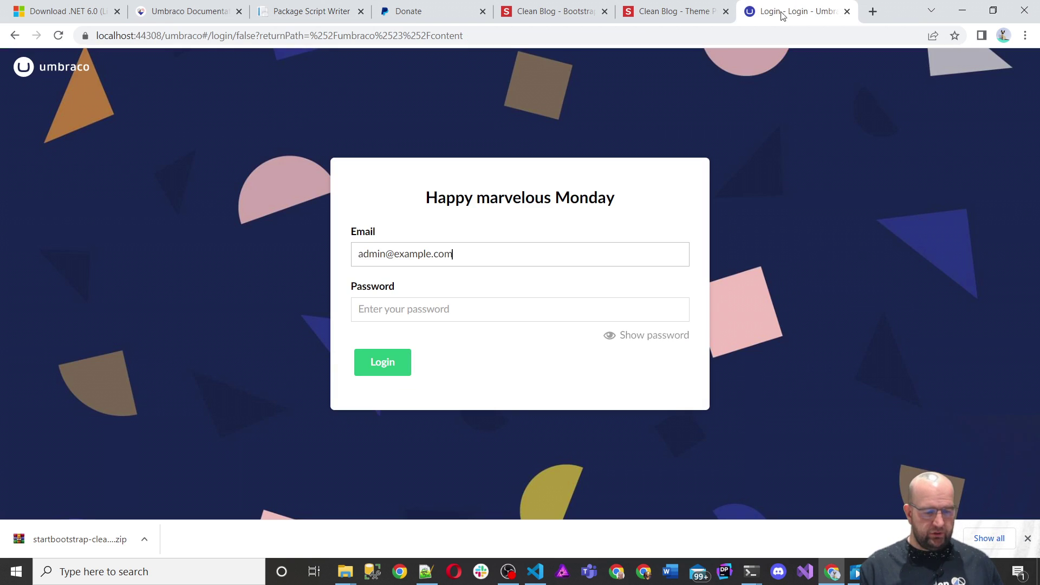
pyautogui.click(406, 317)
pyautogui.hotkey('ctrl', 'v')
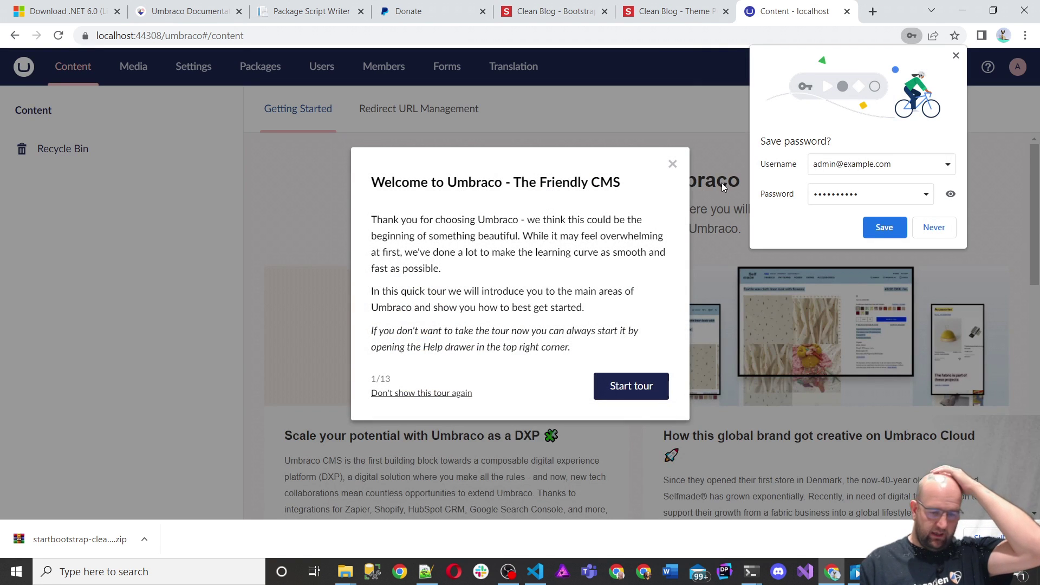
# - Close Chrome's Save password bubble so only the welcome tour dialog remains
pyautogui.click(955, 55)
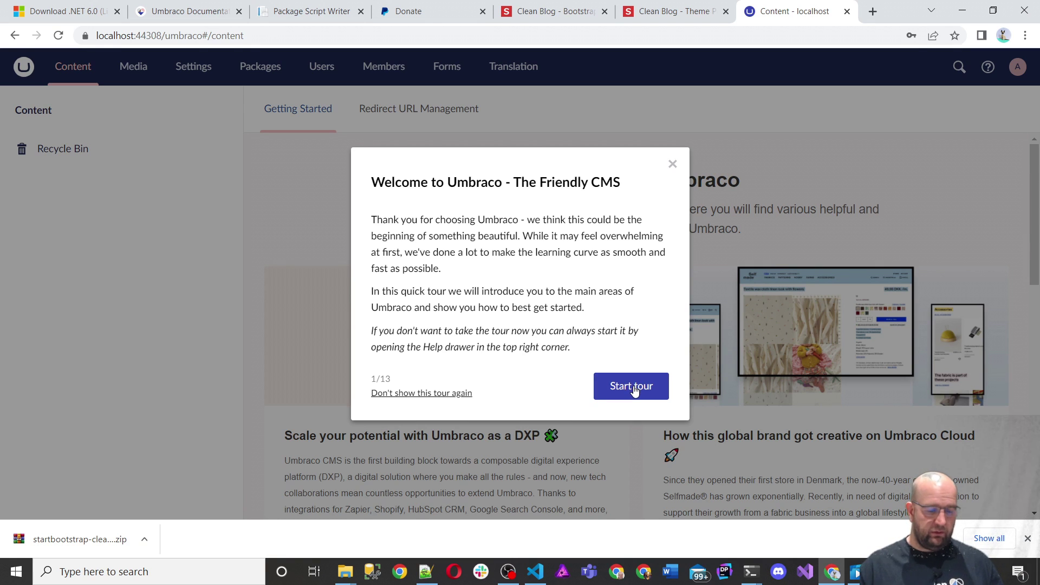
# - Start the welcome tour and advance through main menu, sections, content tree, dashboards and search to step 8/13
pyautogui.click(634, 389)
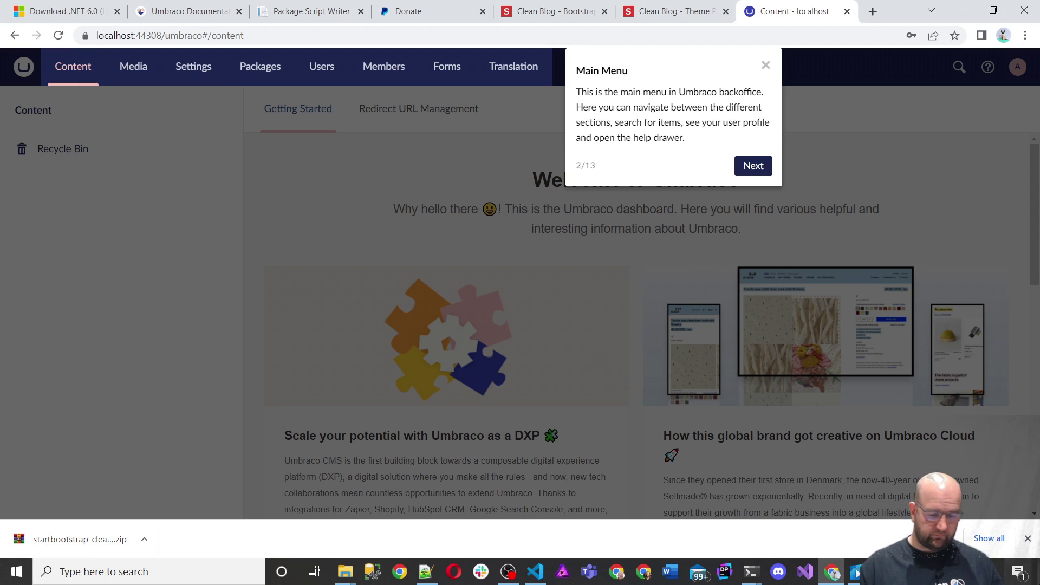
pyautogui.click(1027, 538)
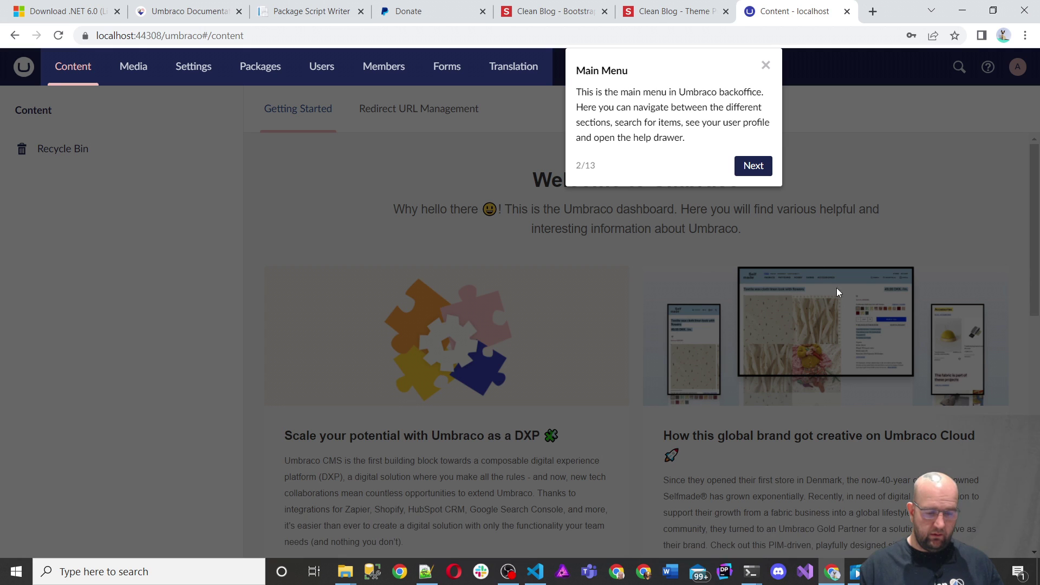
pyautogui.click(757, 168)
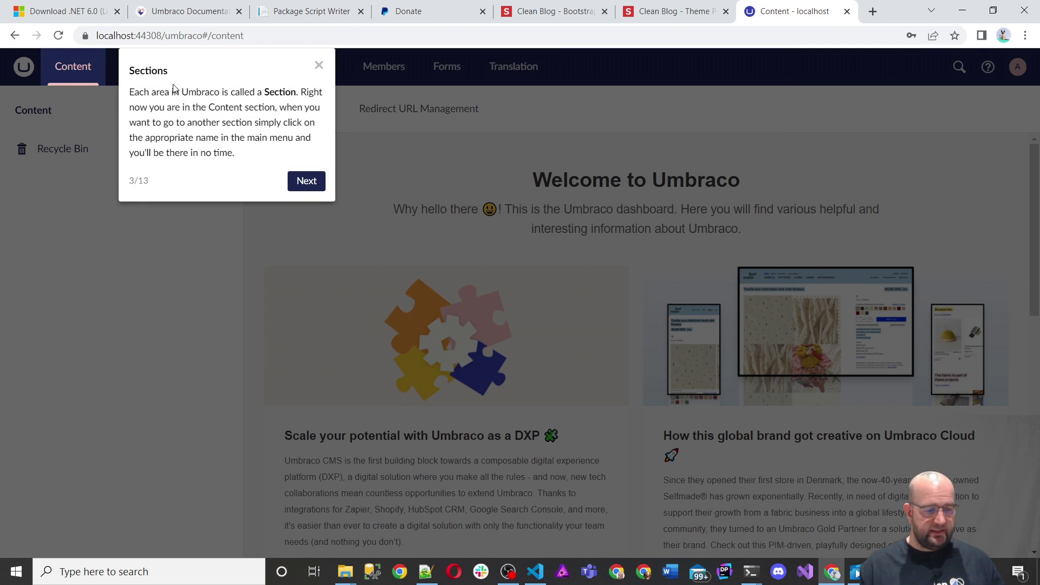
pyautogui.click(307, 182)
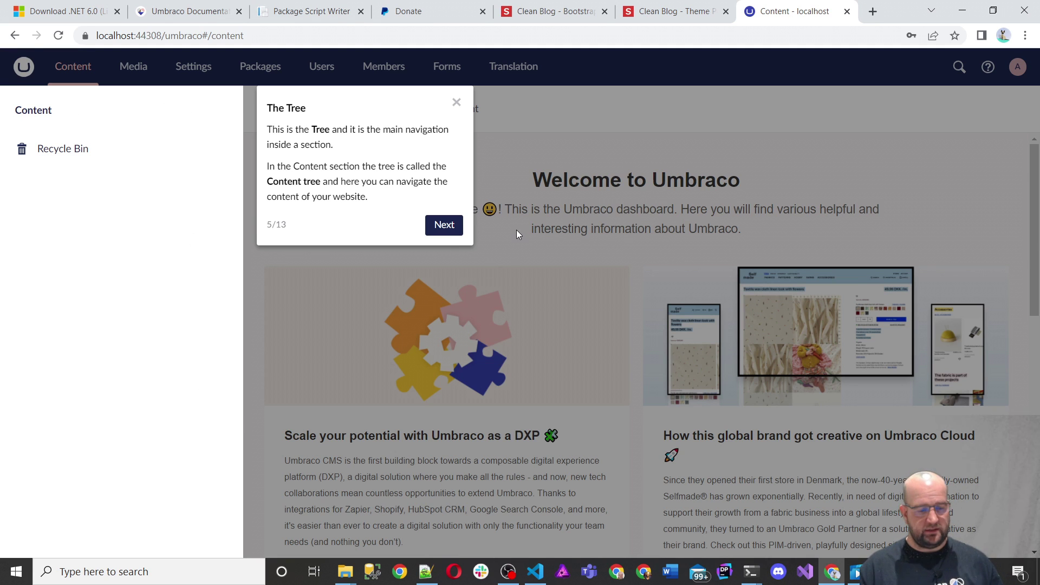
pyautogui.click(444, 225)
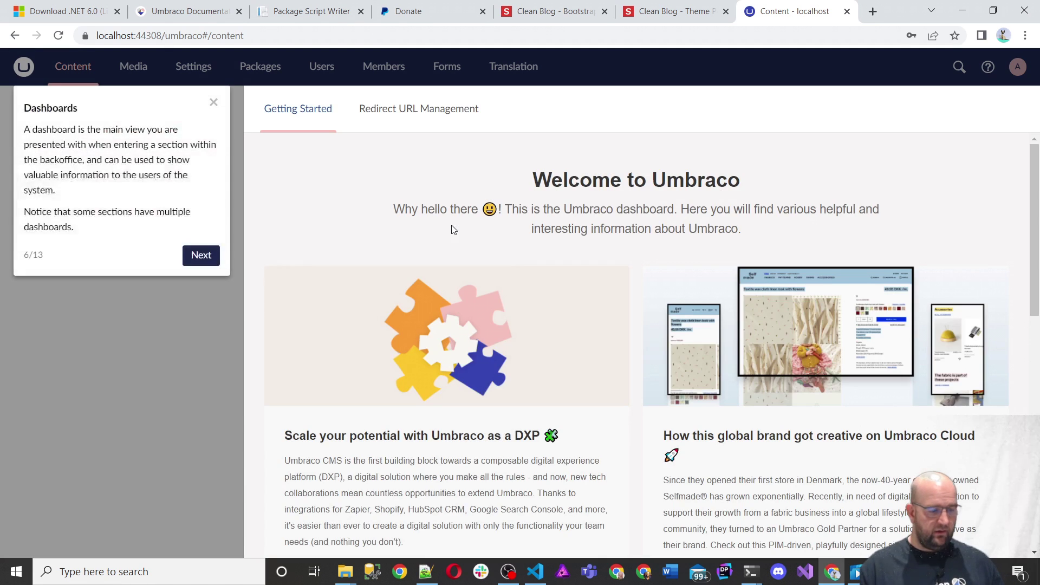
pyautogui.click(202, 256)
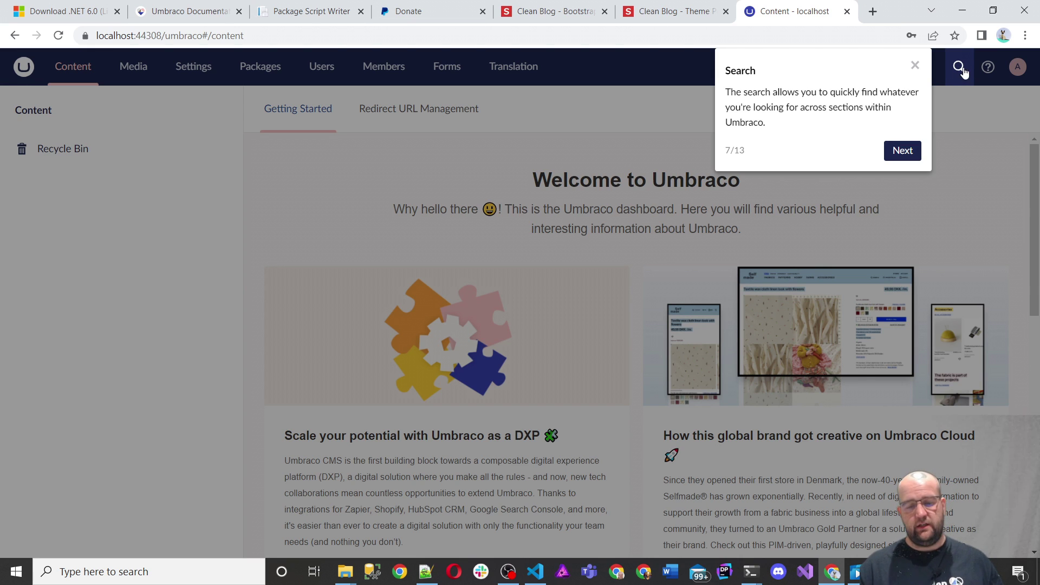
pyautogui.click(903, 155)
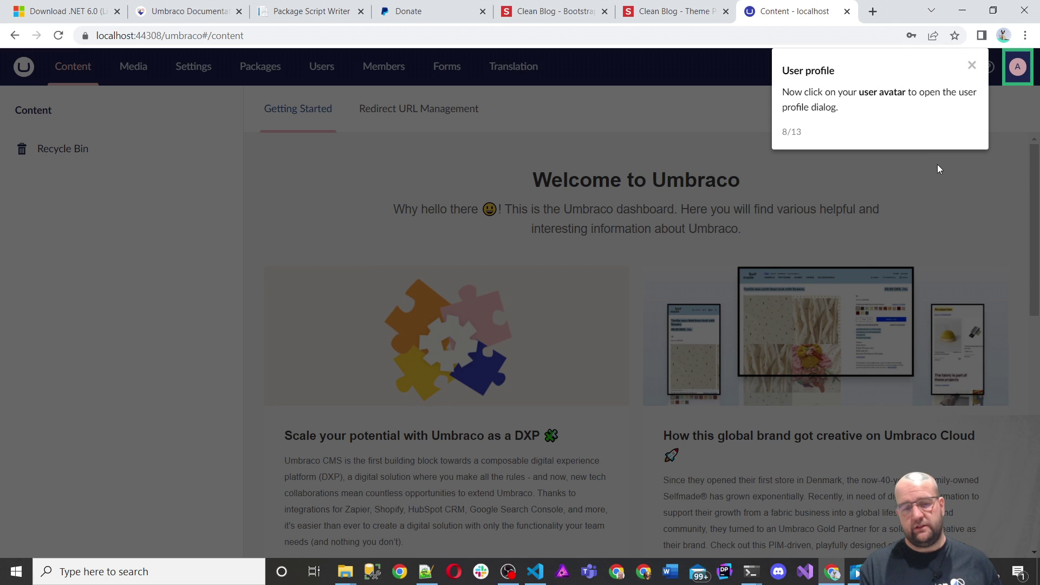
# - Open the user avatar's profile panel, advance past the profile details, and close it
pyautogui.click(1017, 70)
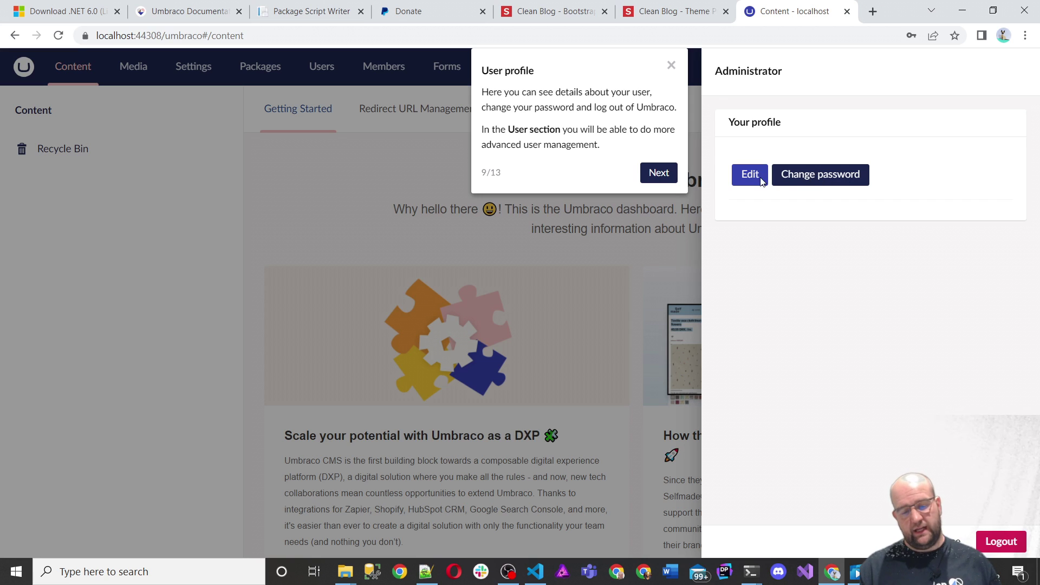
pyautogui.click(655, 176)
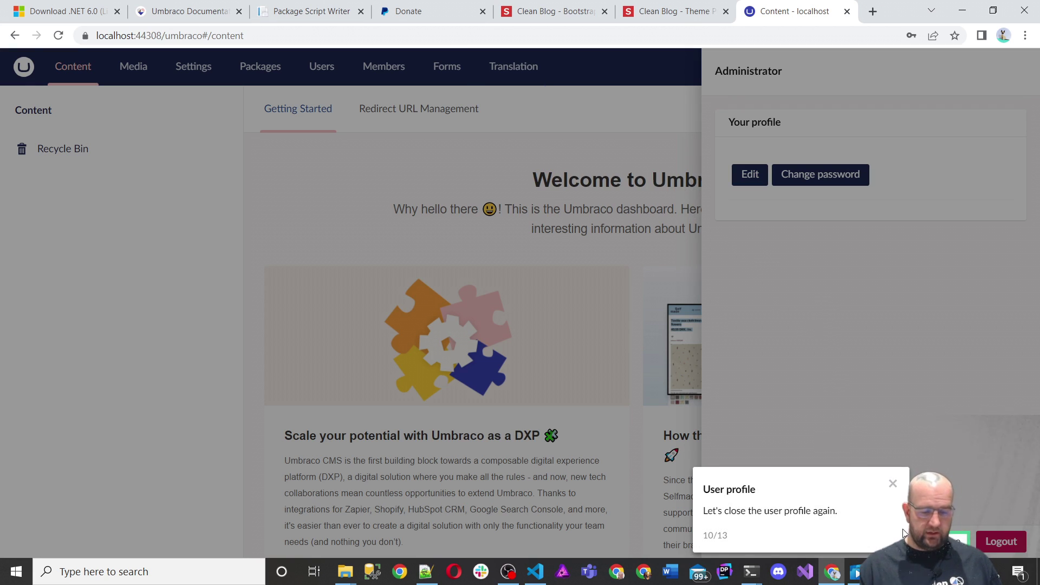
pyautogui.click(957, 541)
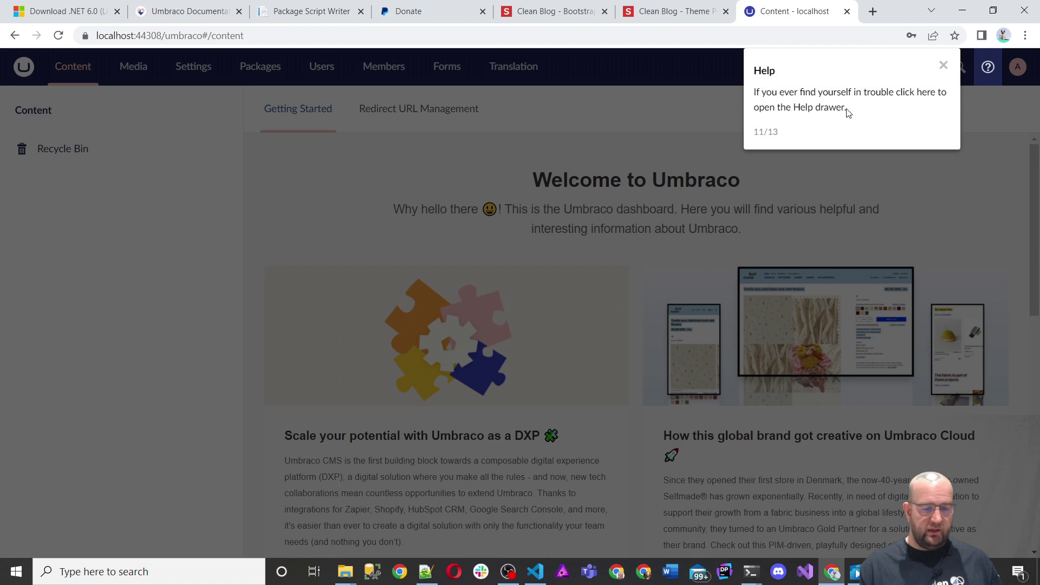
# - Open the Help drawer, advance to the Tours step, and expand the Getting Started tours
pyautogui.click(989, 69)
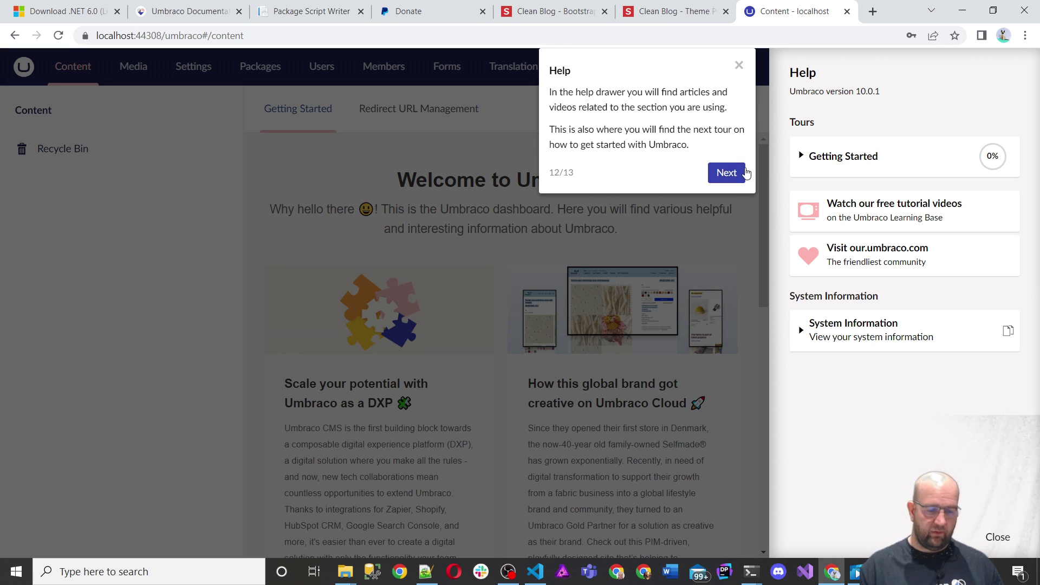
pyautogui.click(740, 174)
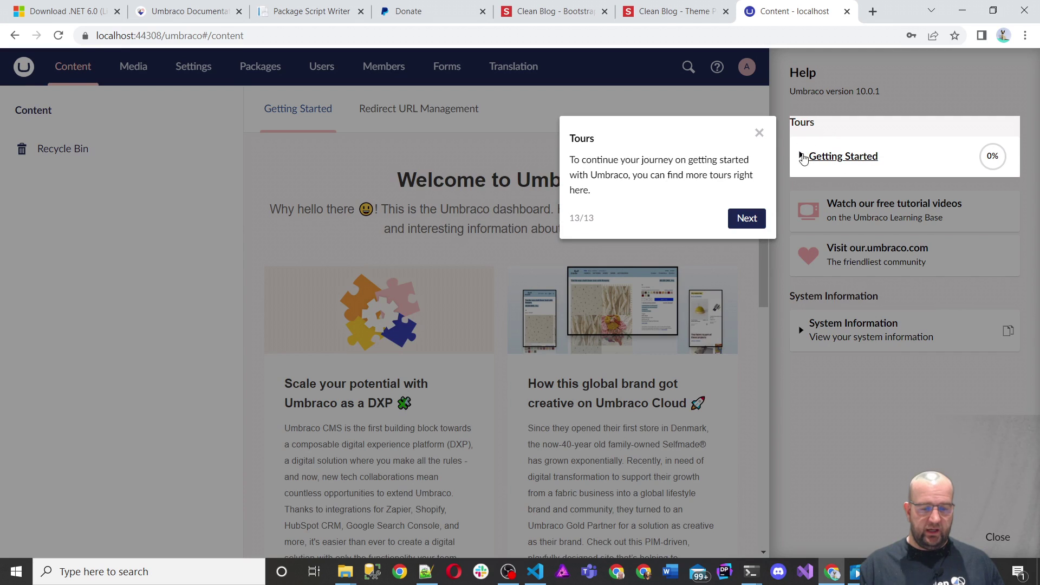
pyautogui.click(843, 157)
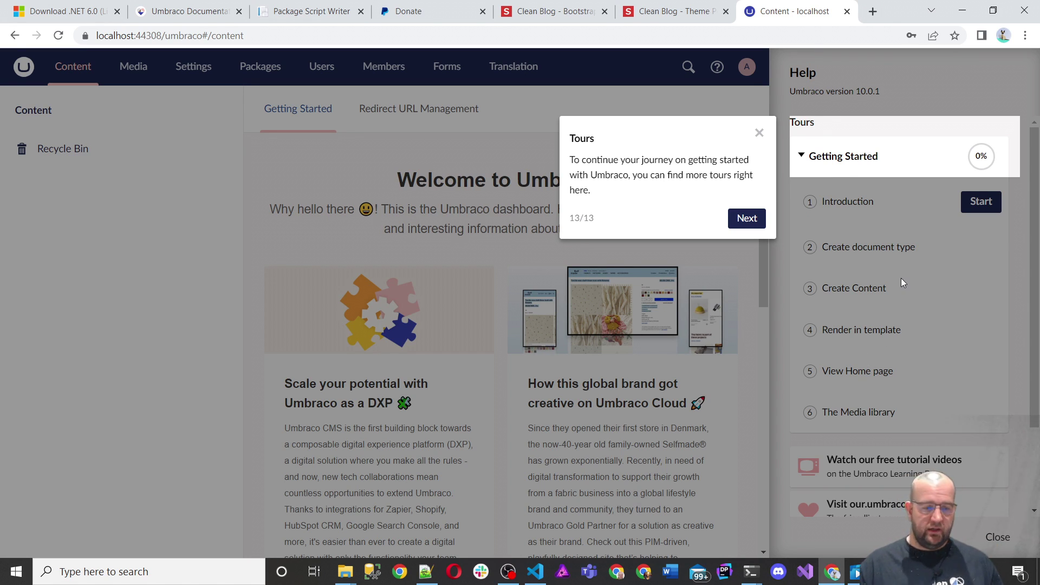
# - Finish the tour at step 13/13 and dismiss the Congratulations message
pyautogui.click(748, 225)
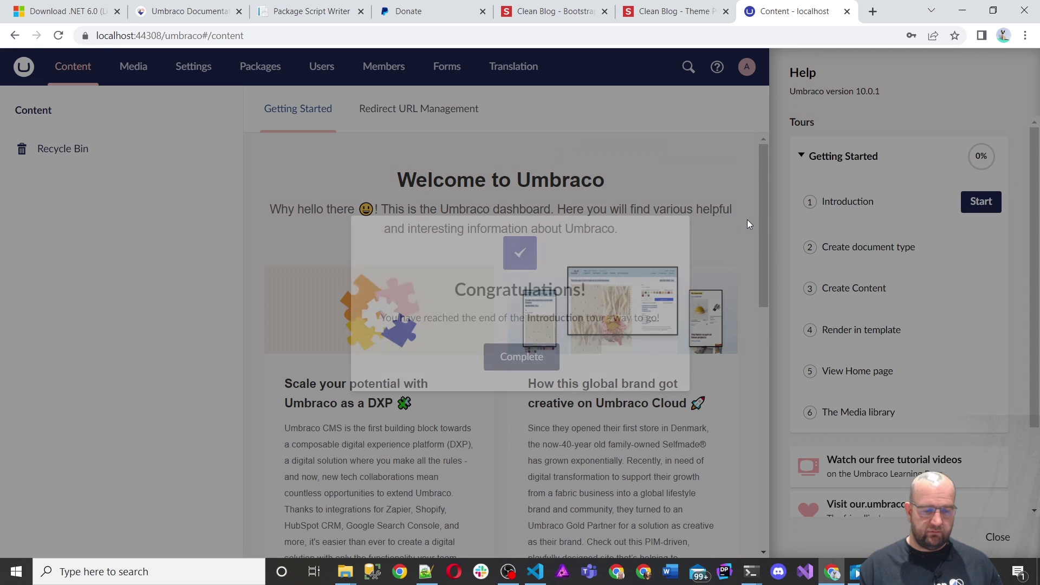
pyautogui.click(523, 363)
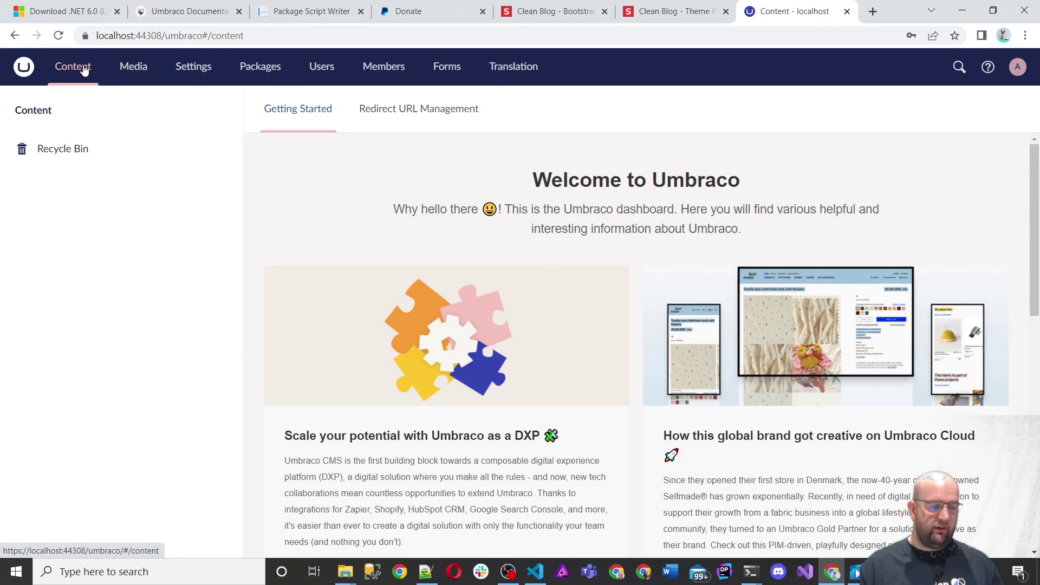
# - Visit the Media, Content, Media and Settings sections, ending in the Packages section
pyautogui.click(129, 67)
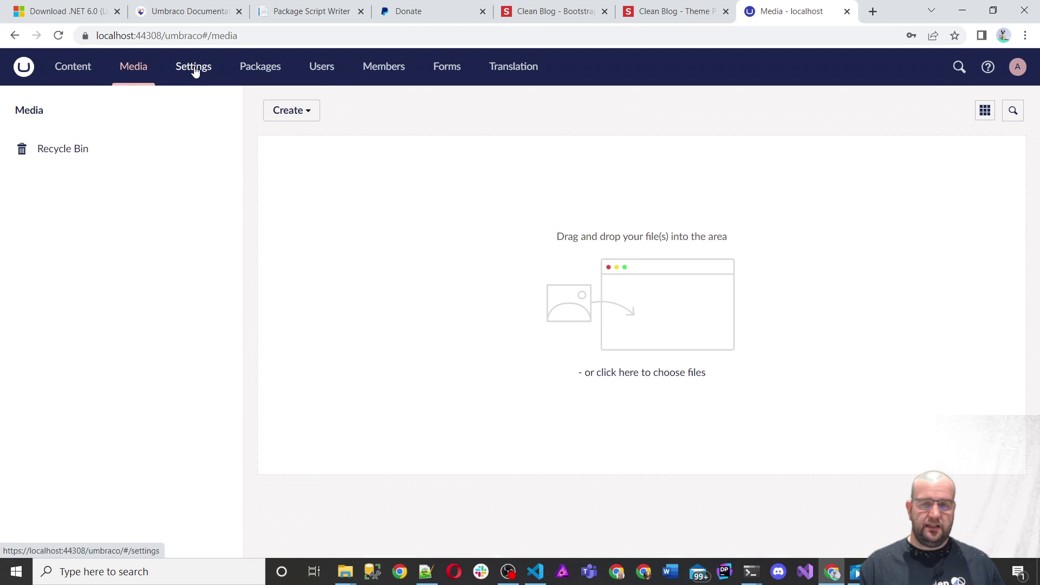
pyautogui.click(71, 68)
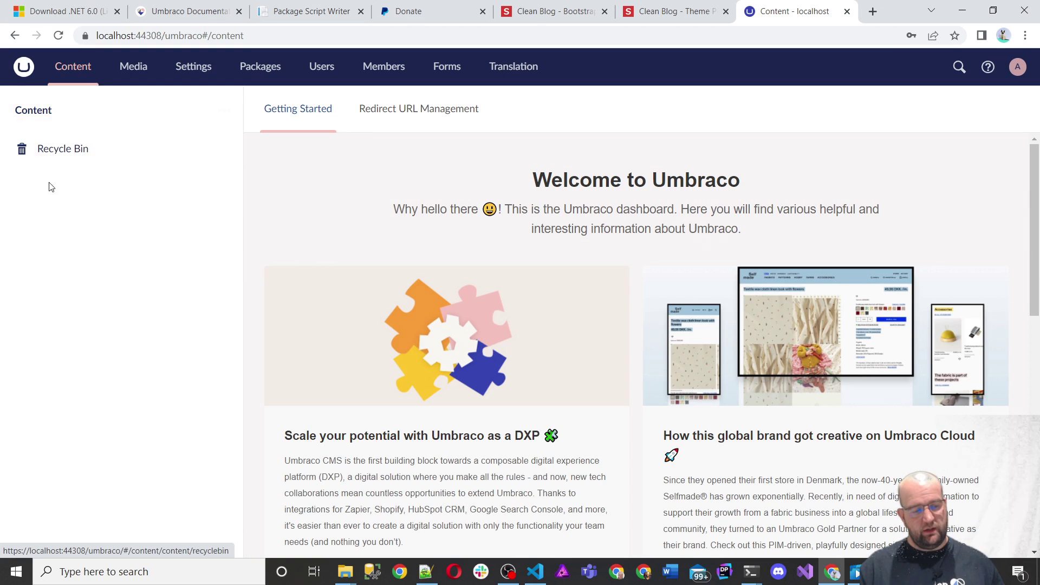
pyautogui.click(143, 79)
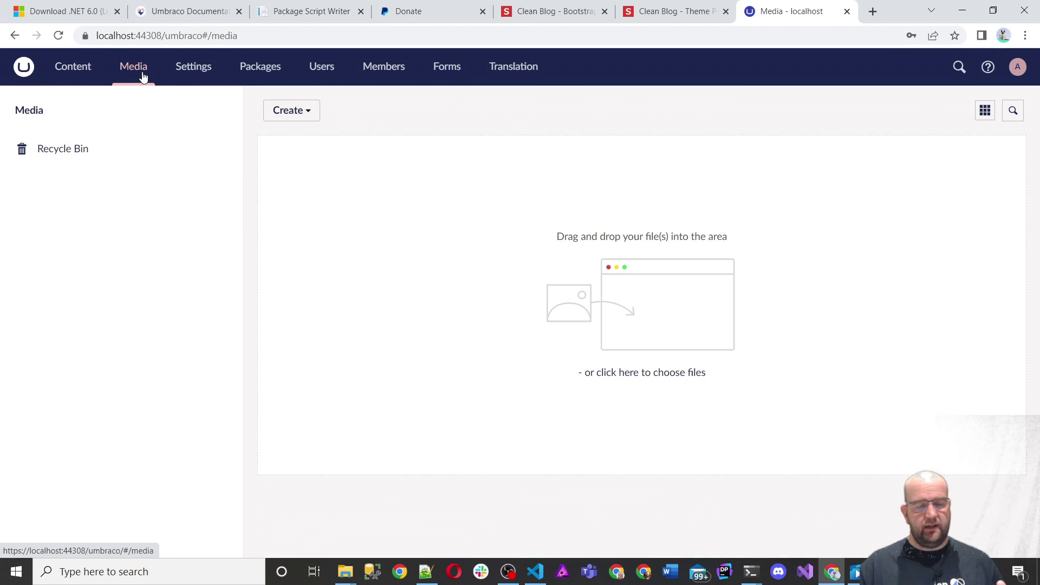
pyautogui.click(206, 74)
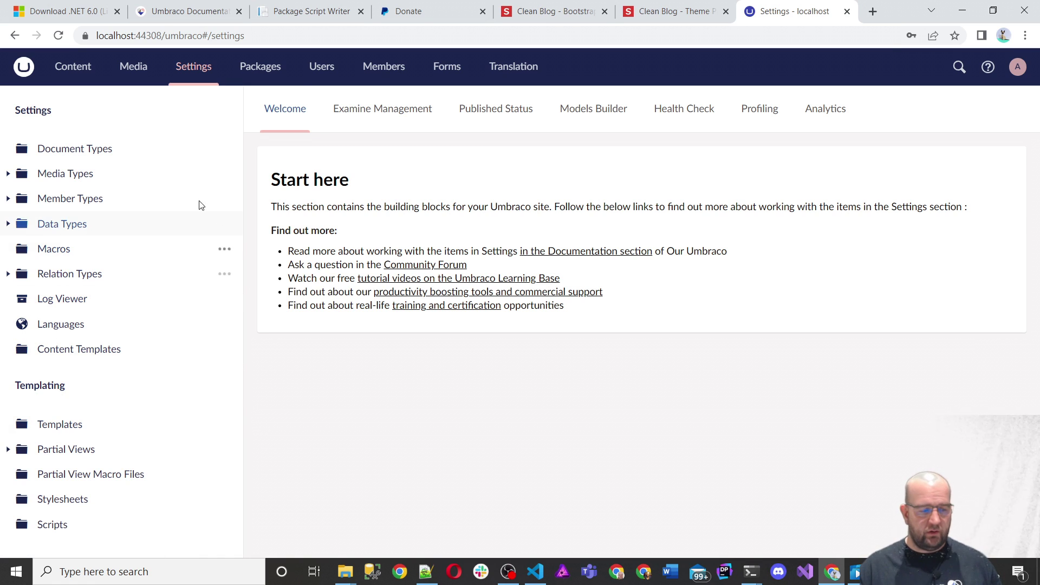
pyautogui.click(269, 69)
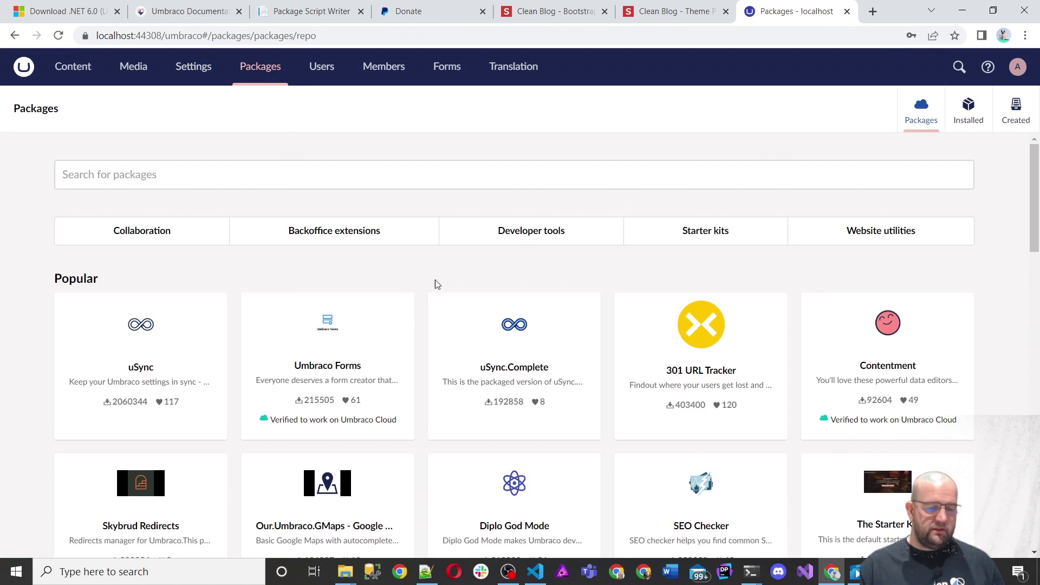
# - Scroll through the popular packages list, then return to the Package Script Writer tab
pyautogui.scroll(-3, 888, 324)
pyautogui.scroll(2, 907, 339)
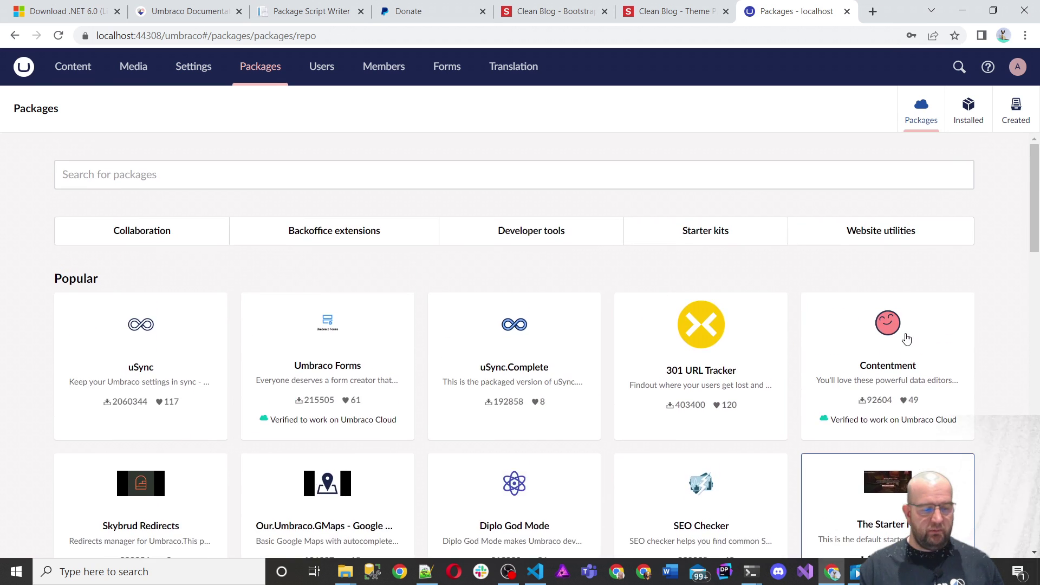
pyautogui.scroll(-1, 906, 338)
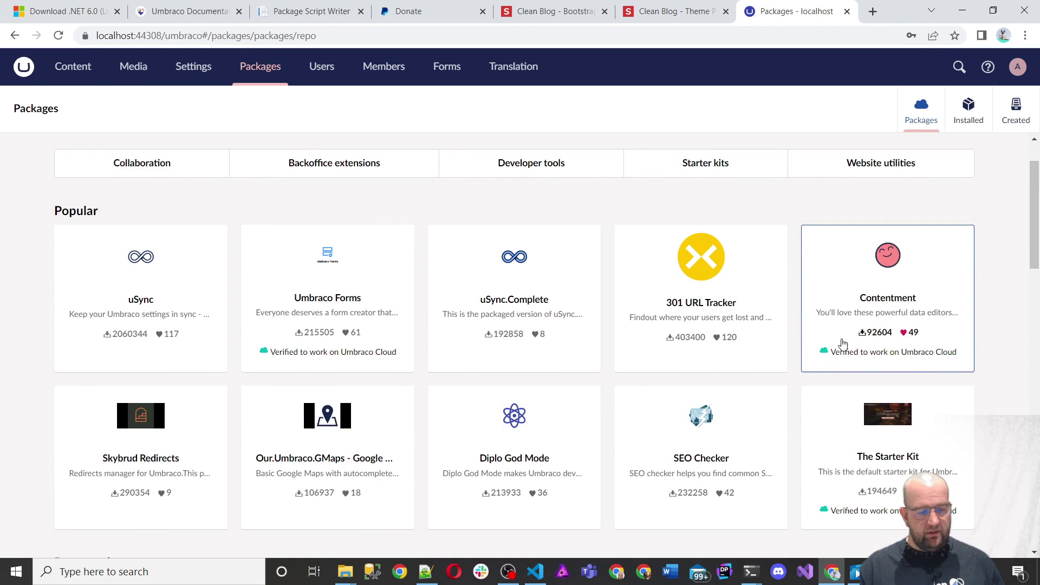
pyautogui.scroll(1, 271, 285)
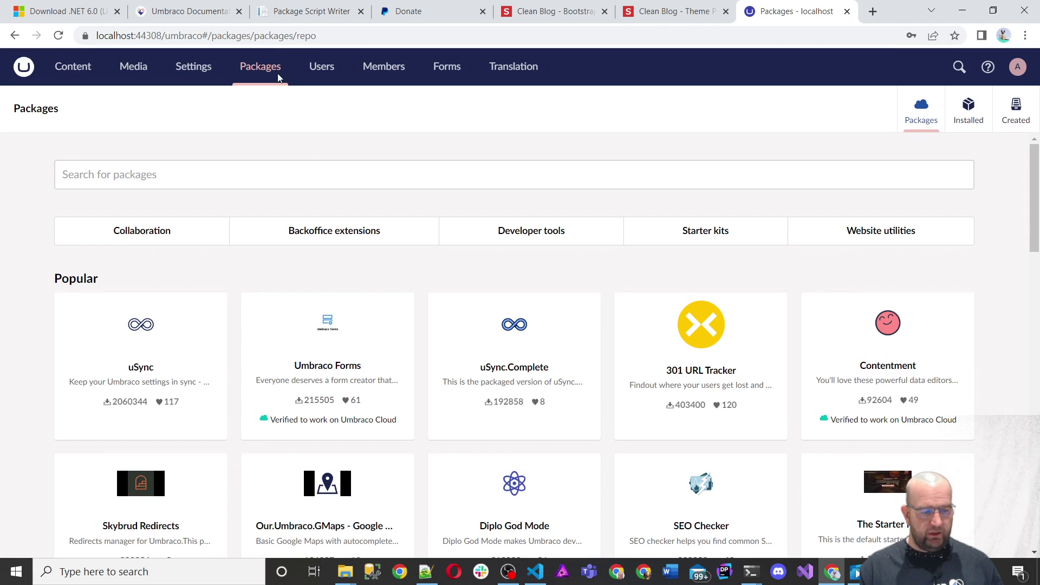
pyautogui.click(295, 11)
# - Show the script writer's available packages, then move via Umbraco Documentation to the local Packages tab
pyautogui.scroll(3, 295, 231)
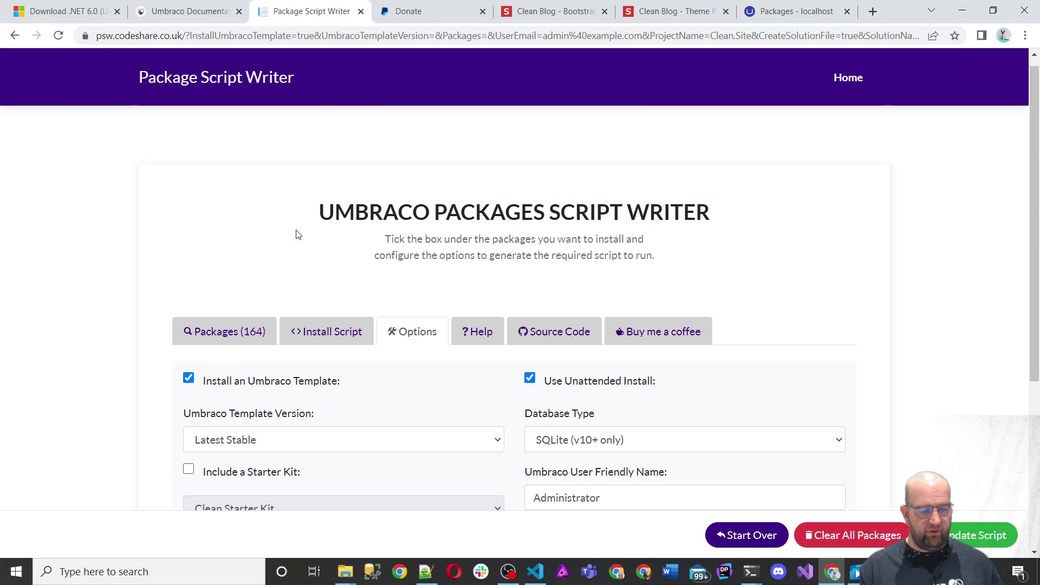
pyautogui.click(255, 333)
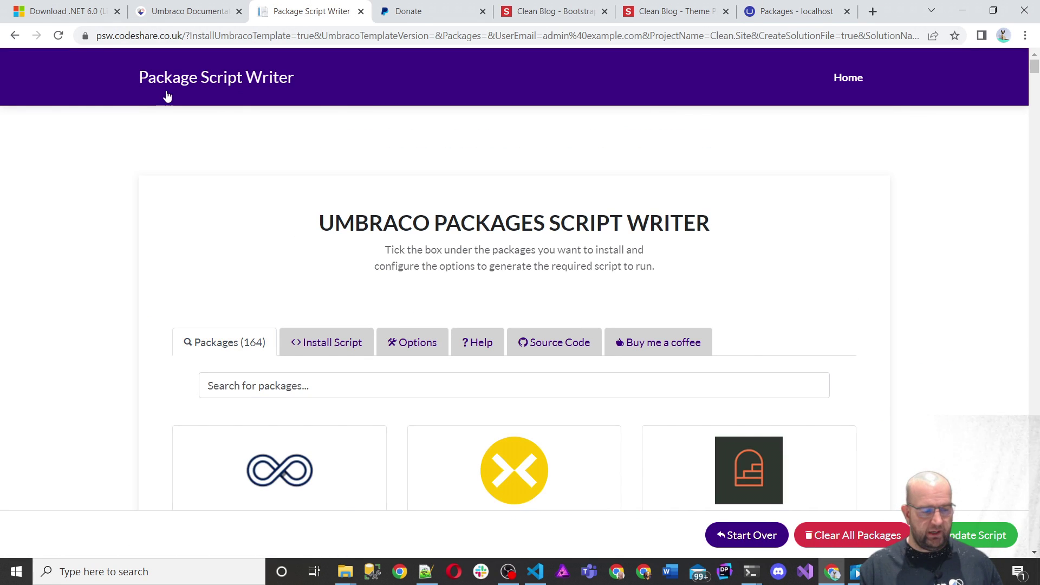
pyautogui.scroll(-4, 548, 271)
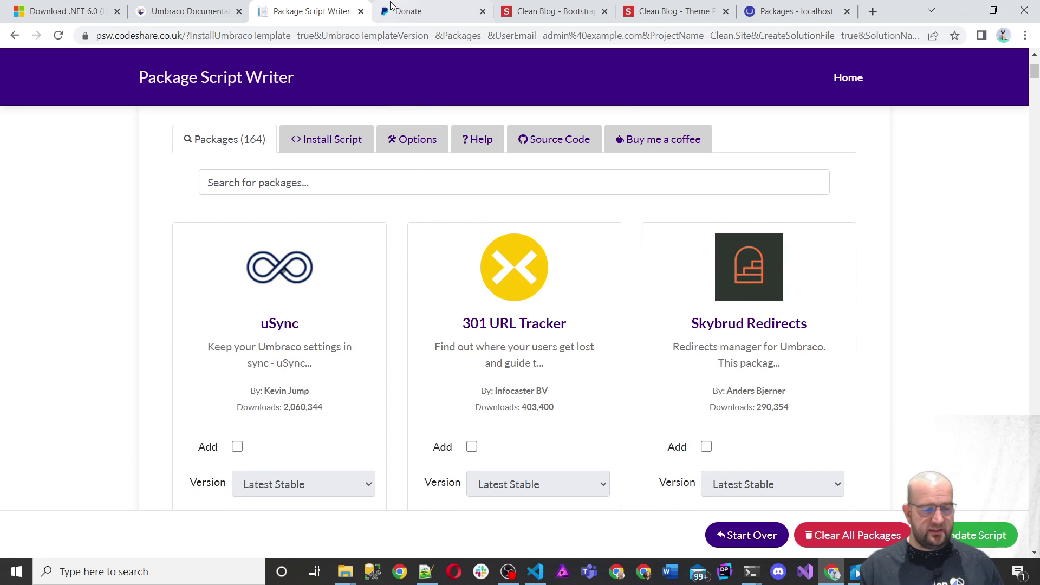
pyautogui.hotkey('ctrl', 'shift', 'Tab')
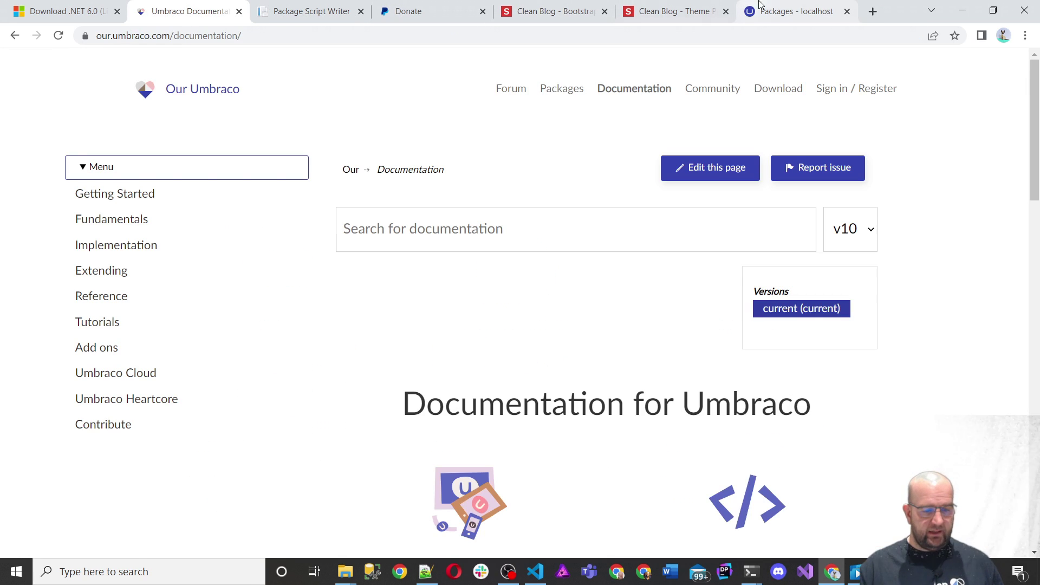
pyautogui.click(793, 11)
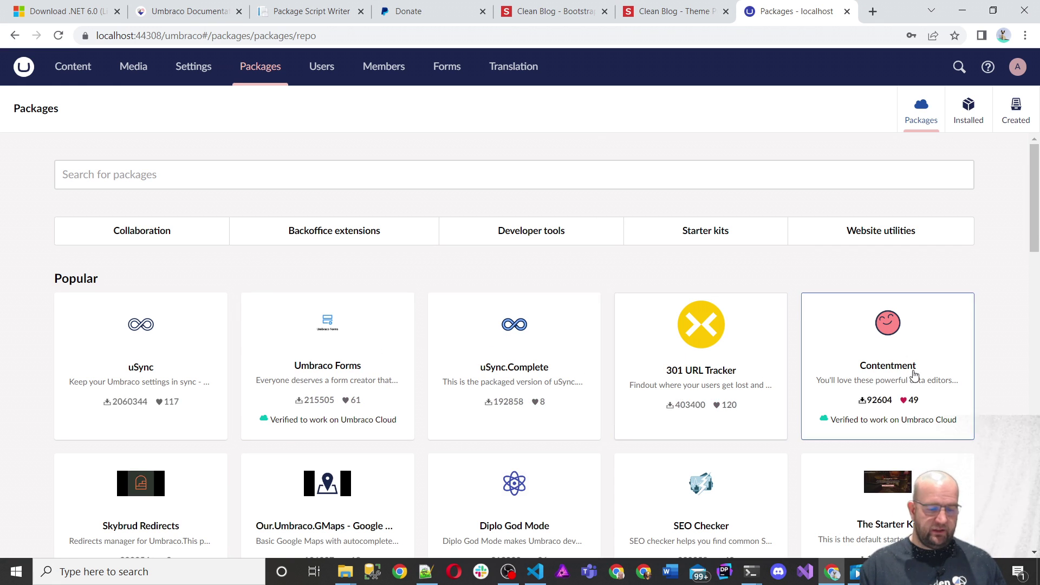
# - Open uSync.Complete, select its dotnet install command, then go to the Users section via Content
pyautogui.scroll(-9, 898, 371)
pyautogui.scroll(-3, 743, 382)
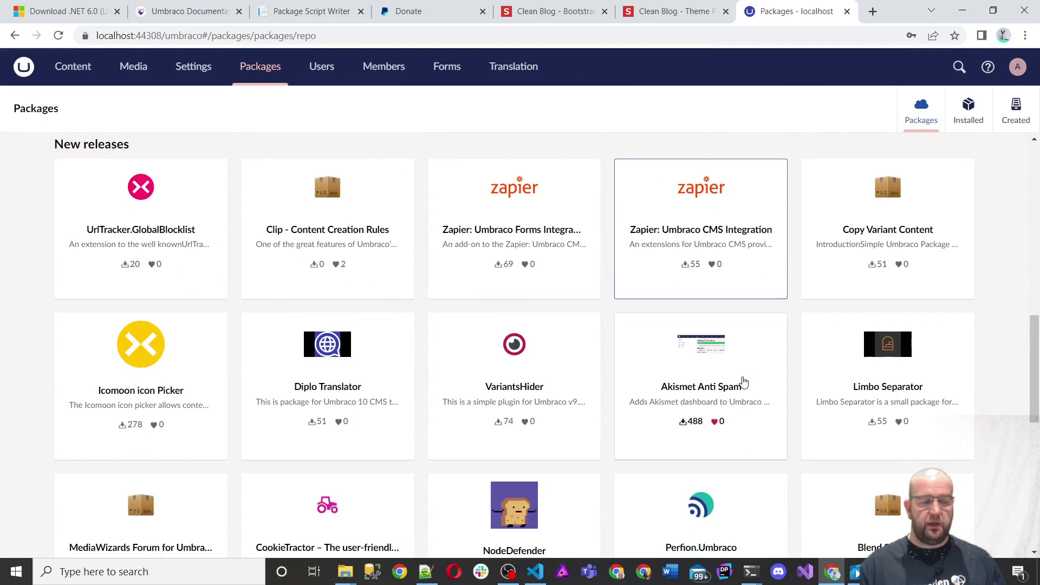
pyautogui.scroll(12, 794, 377)
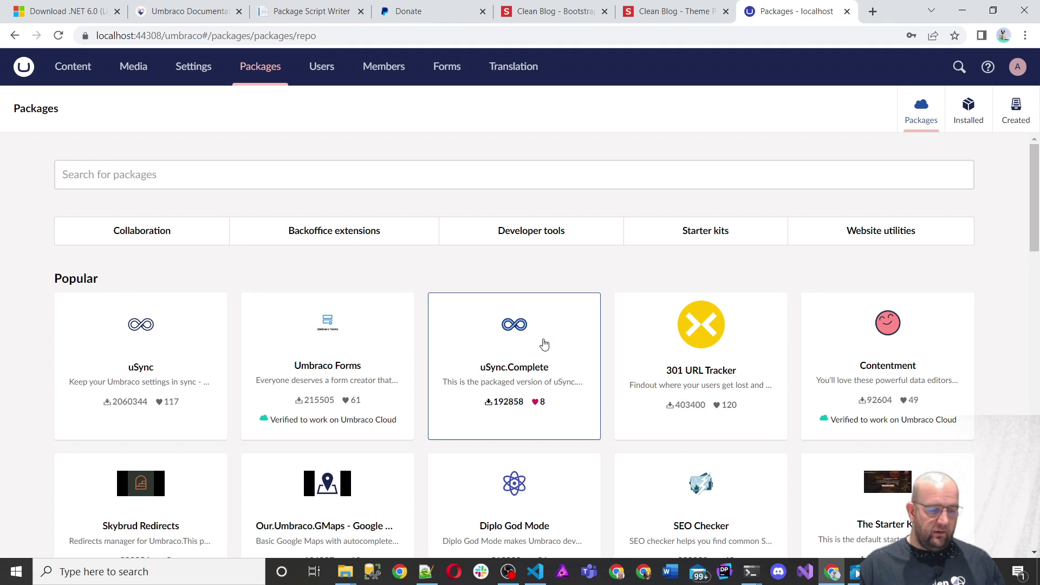
pyautogui.click(529, 347)
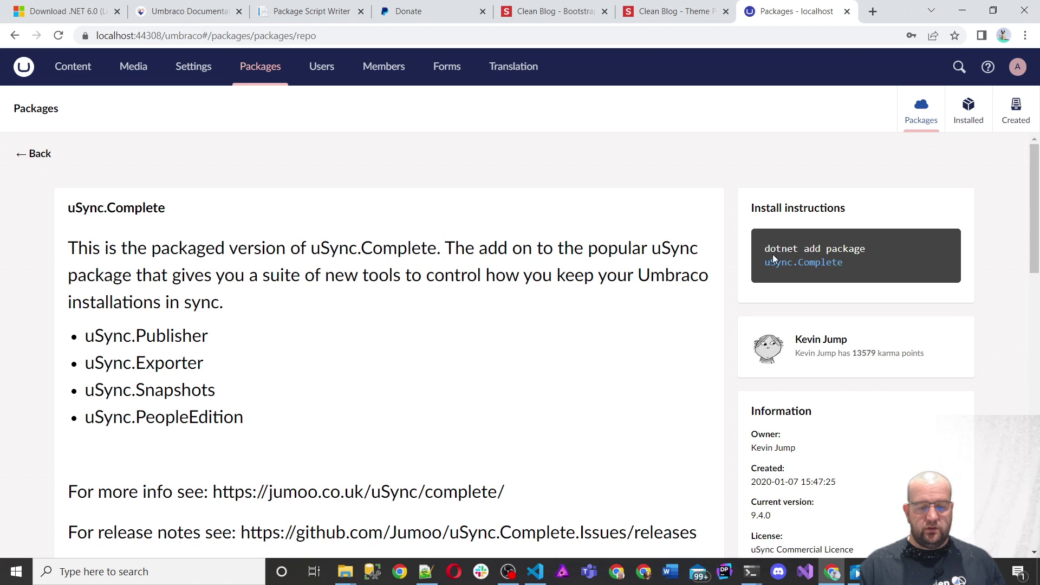
pyautogui.moveTo(766, 249); pyautogui.dragTo(848, 269)
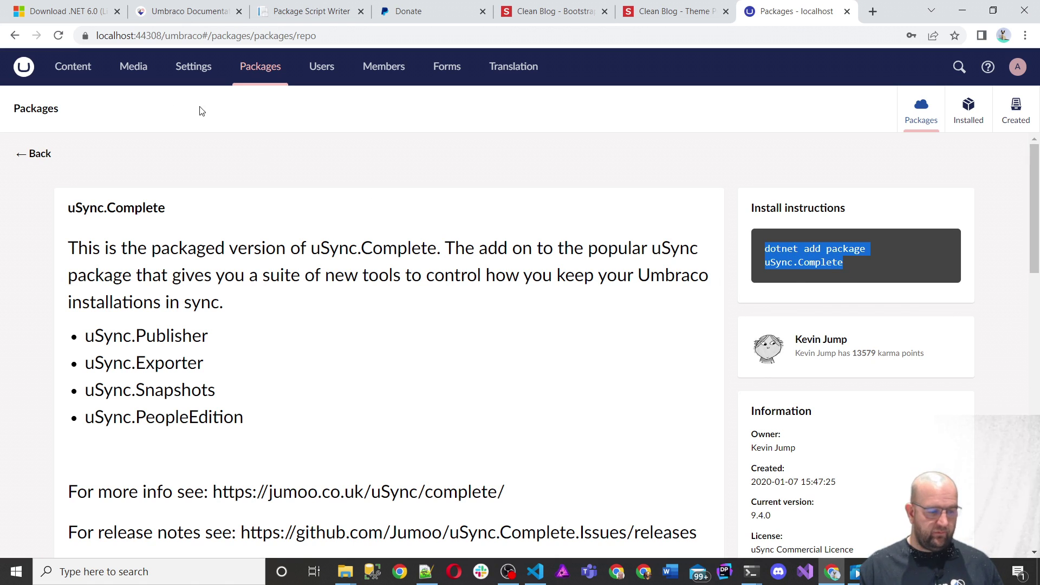
pyautogui.click(88, 76)
pyautogui.click(307, 72)
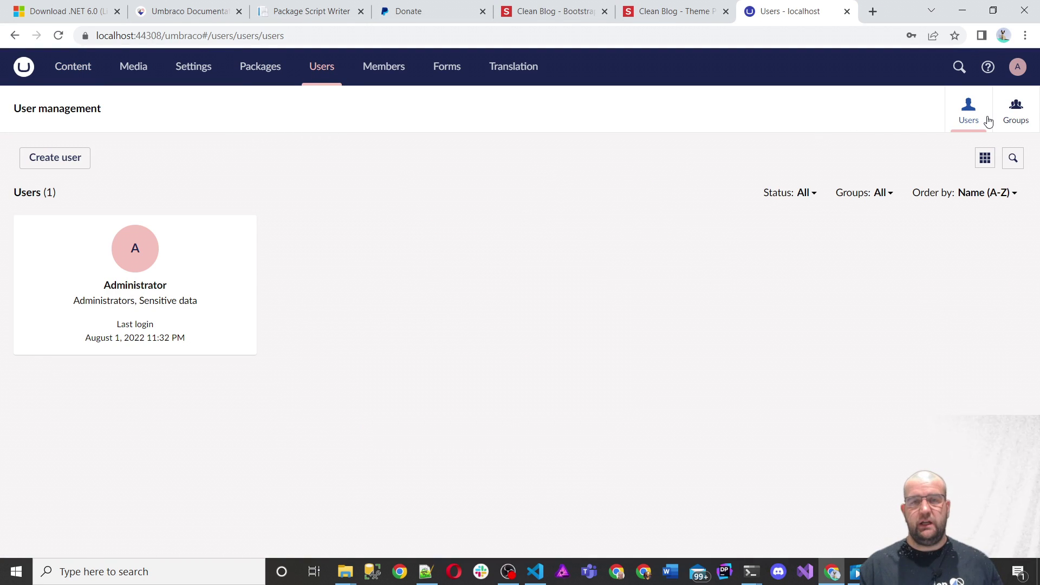
# - Inspect the Administrators user group and the expanded Members tree, then switch to Forms
pyautogui.click(1015, 115)
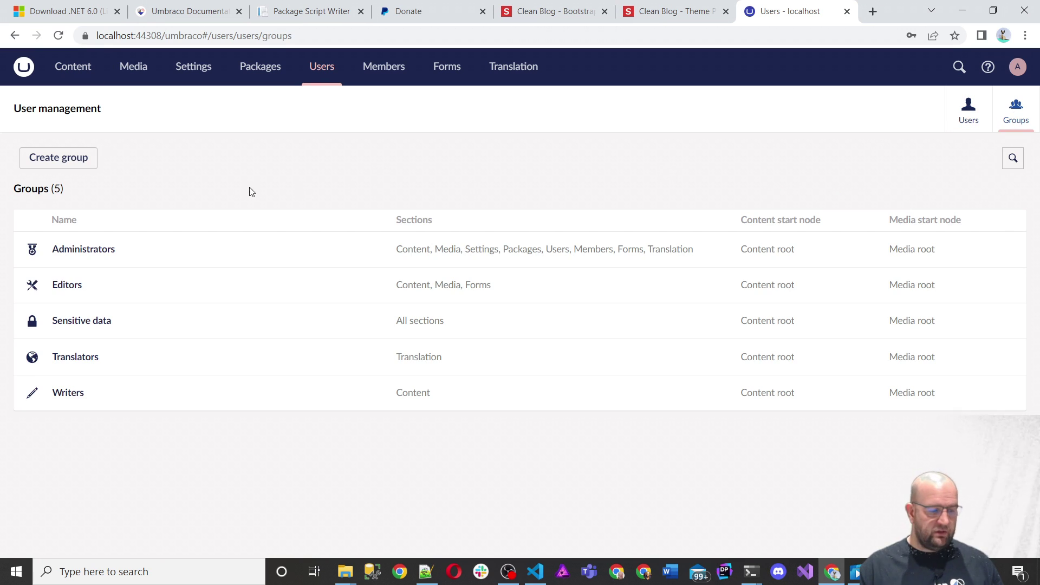
pyautogui.click(98, 259)
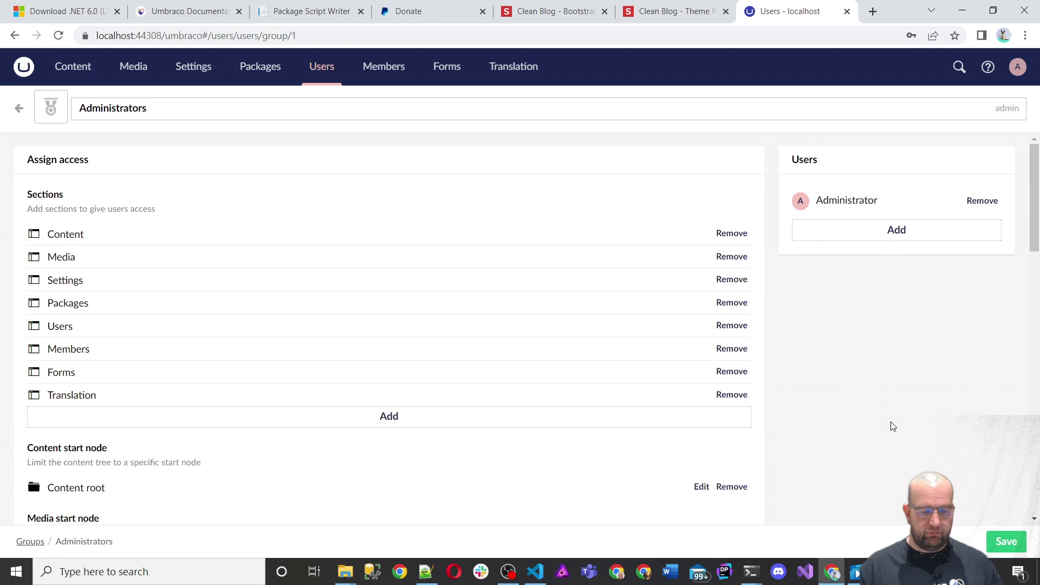
pyautogui.click(391, 69)
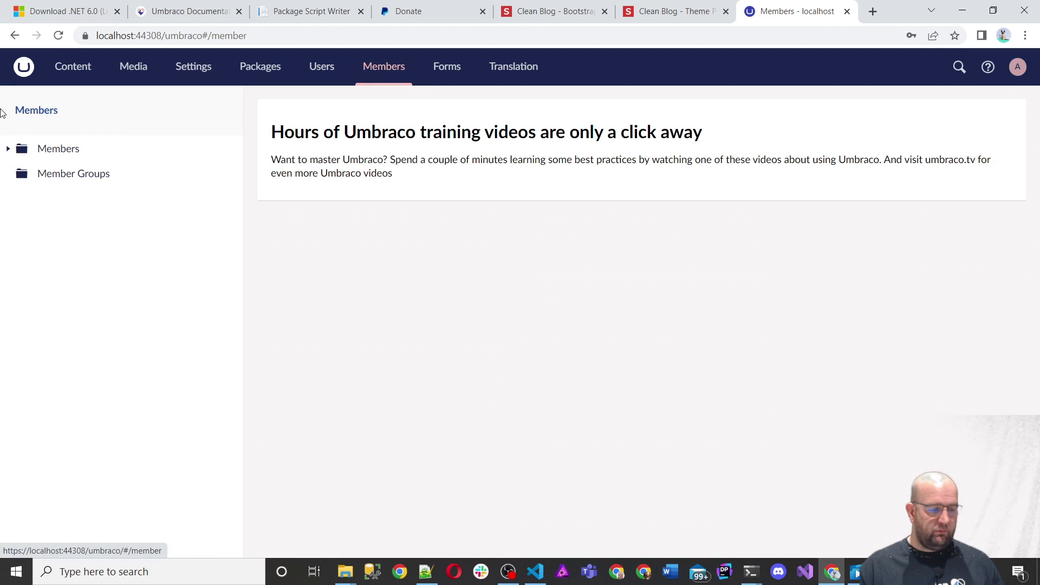
pyautogui.click(8, 149)
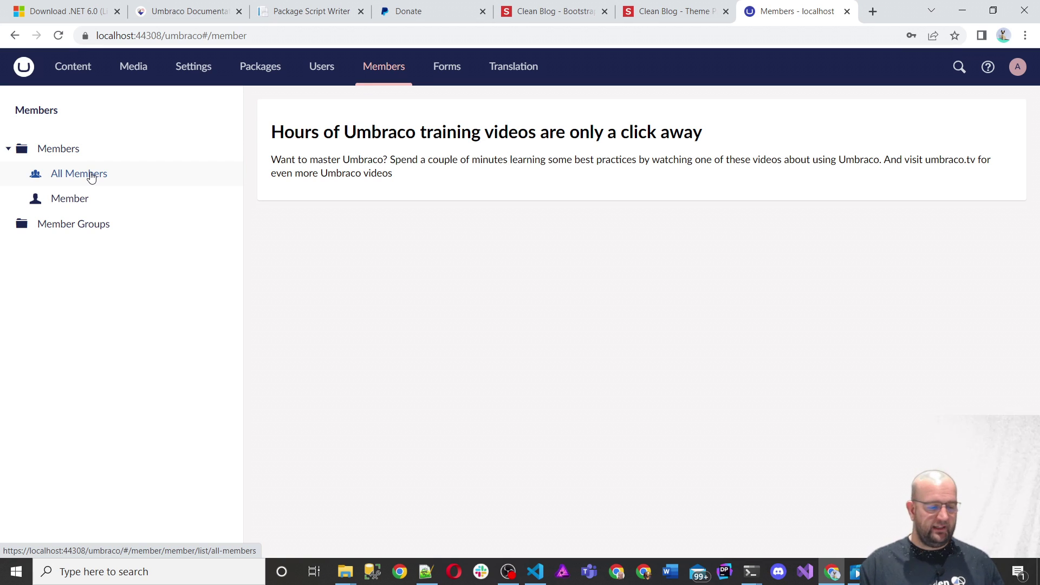
pyautogui.click(457, 70)
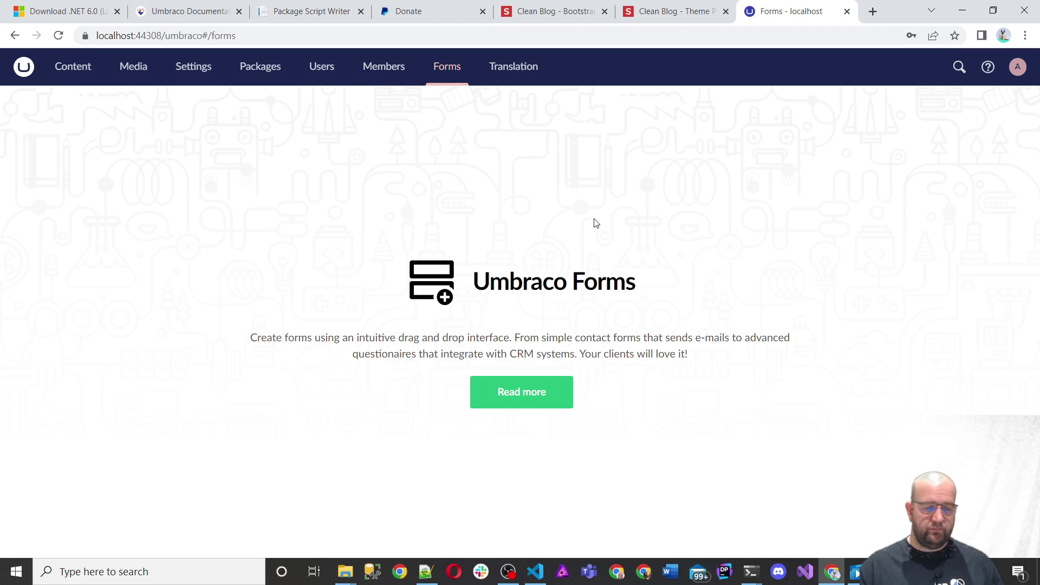
# - Open Translation, view the empty Dictionary's actions menu and close it, then go back to Content
pyautogui.click(508, 66)
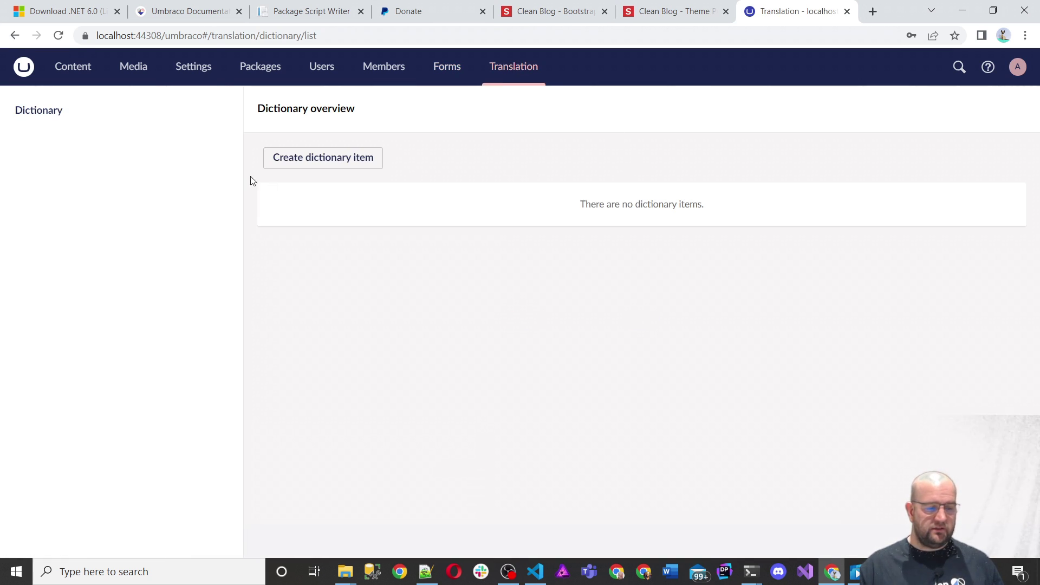
pyautogui.moveTo(111, 118)
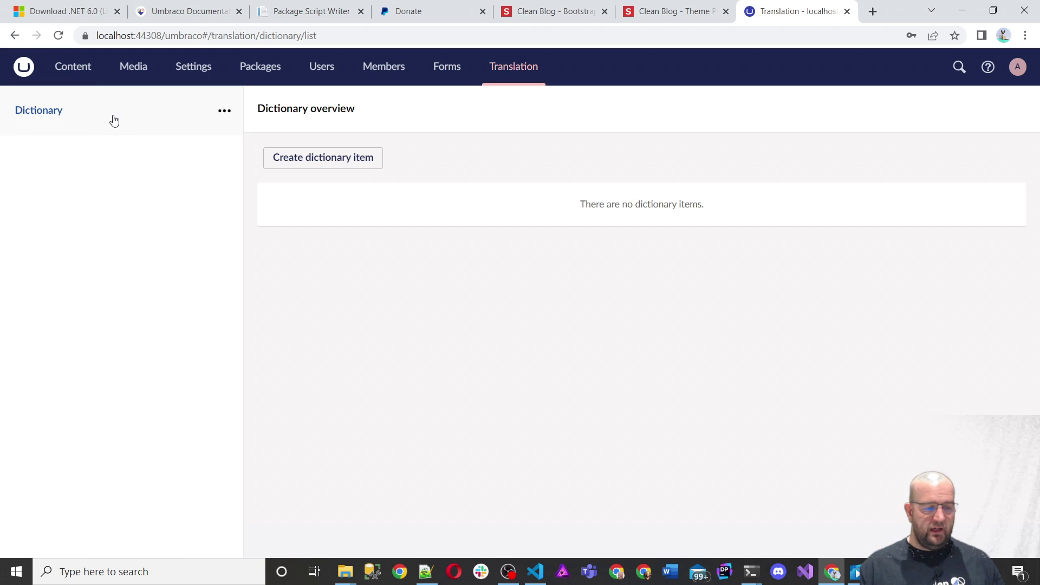
pyautogui.click(224, 111)
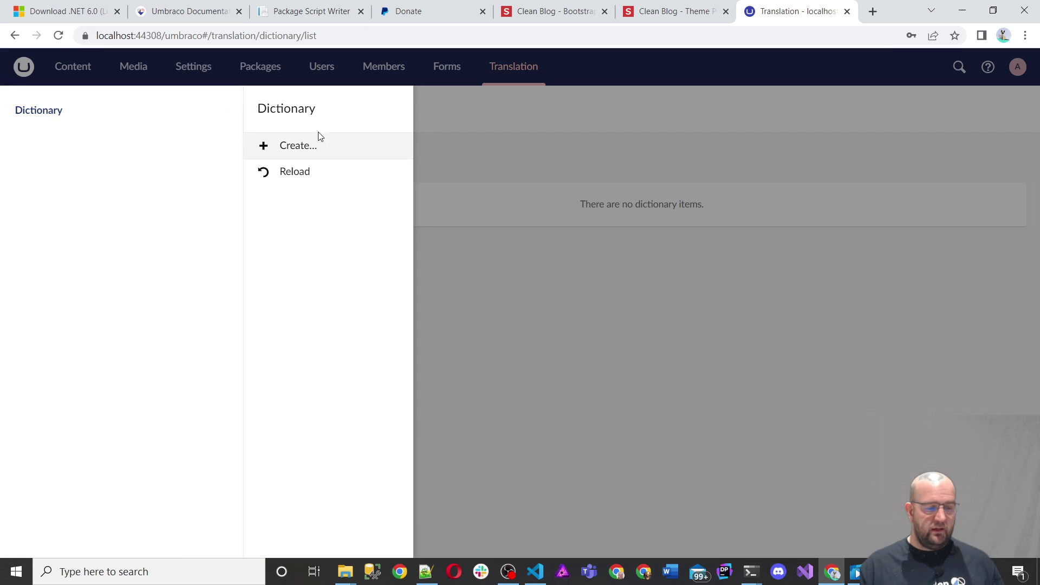
pyautogui.click(498, 297)
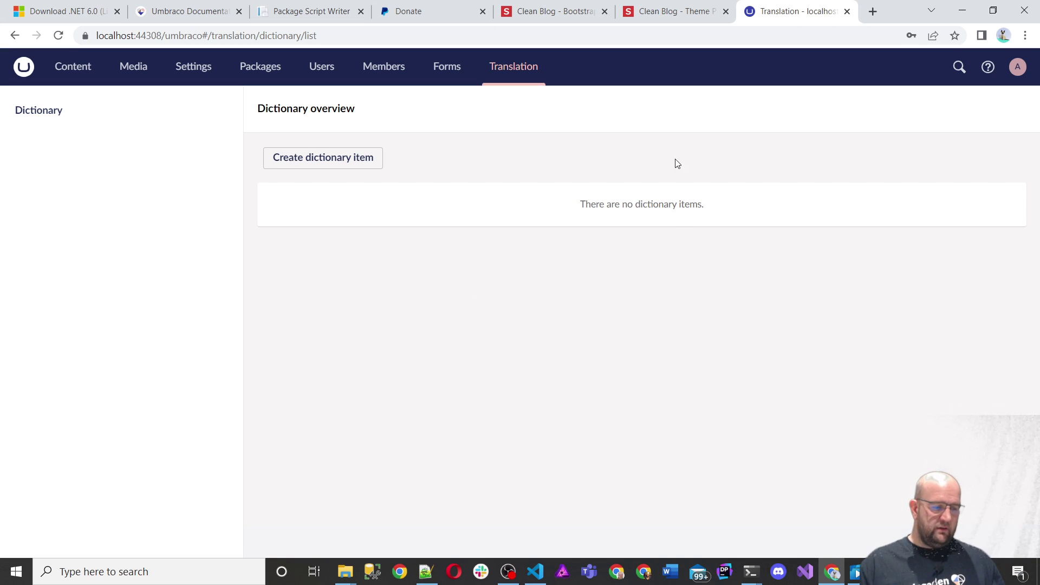
pyautogui.click(87, 80)
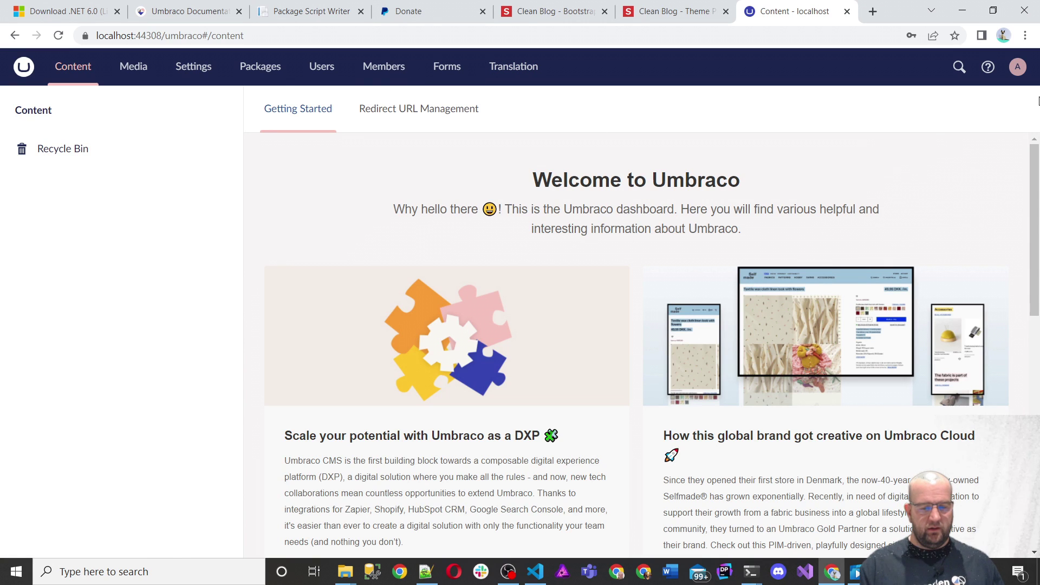
pyautogui.click(24, 66)
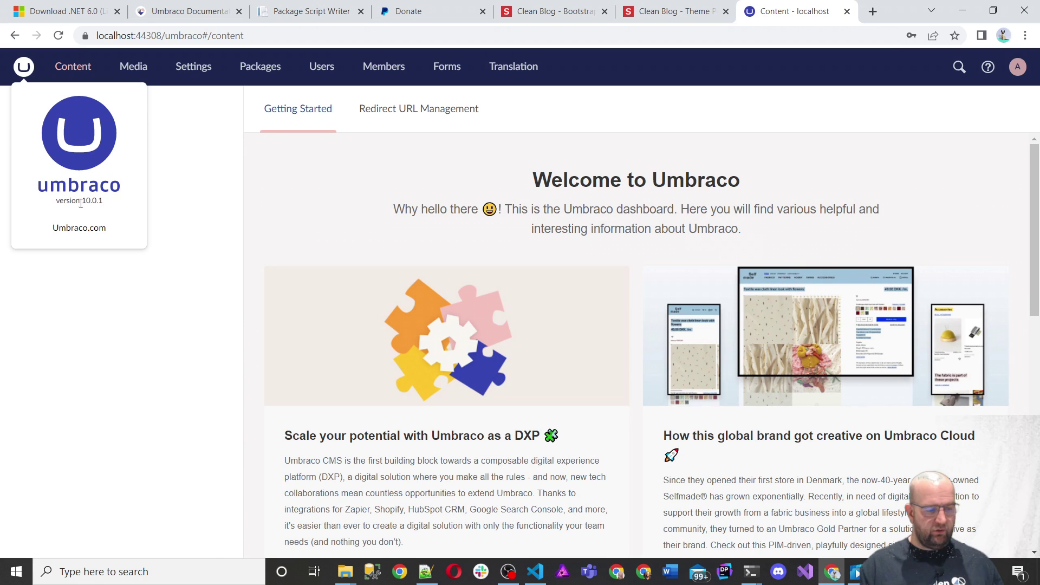
pyautogui.click(382, 188)
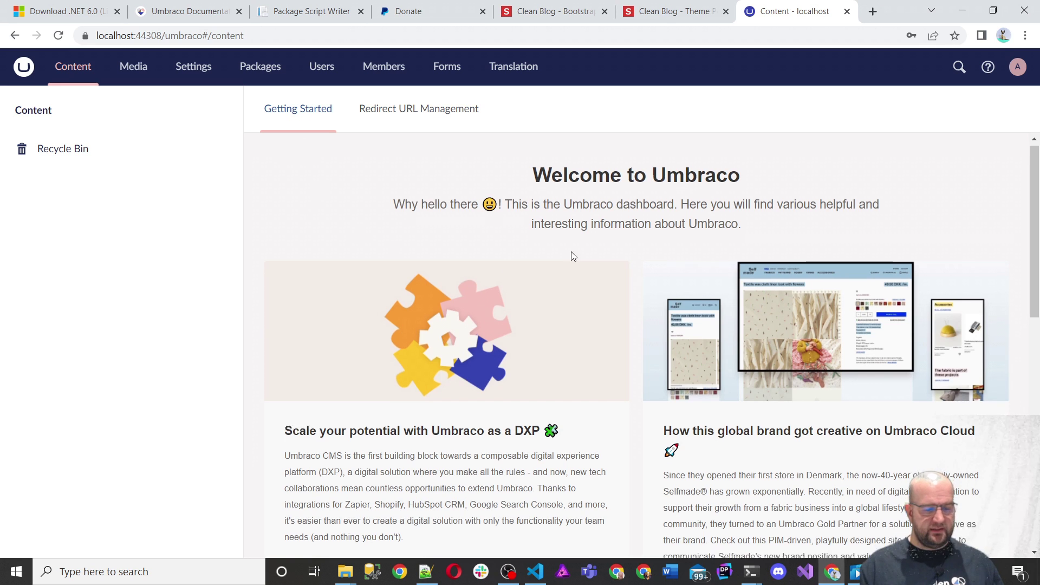
pyautogui.scroll(-10, 571, 253)
pyautogui.scroll(10, 601, 269)
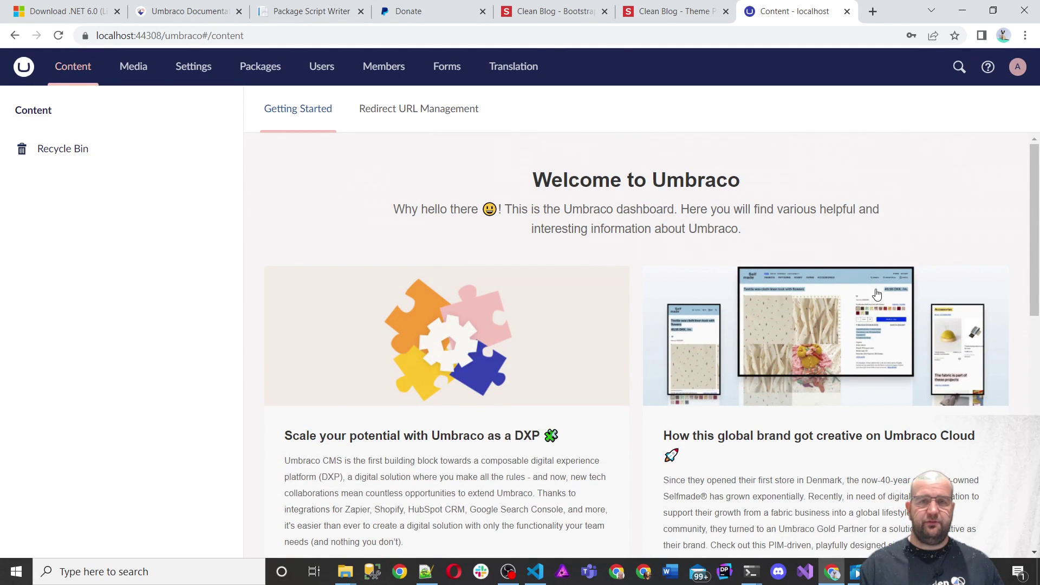
pyautogui.scroll(-2, 512, 363)
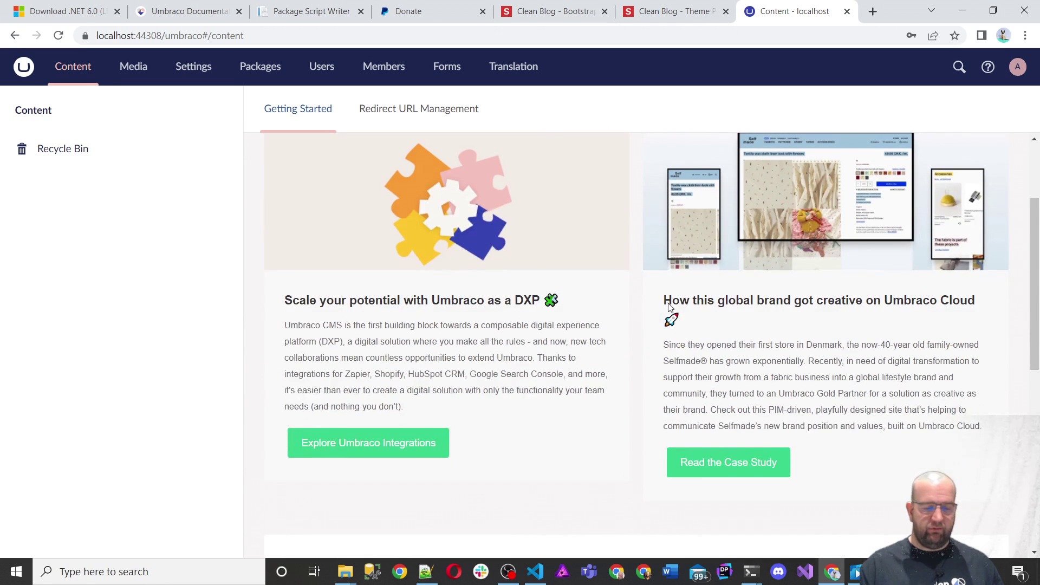
pyautogui.scroll(-6, 782, 281)
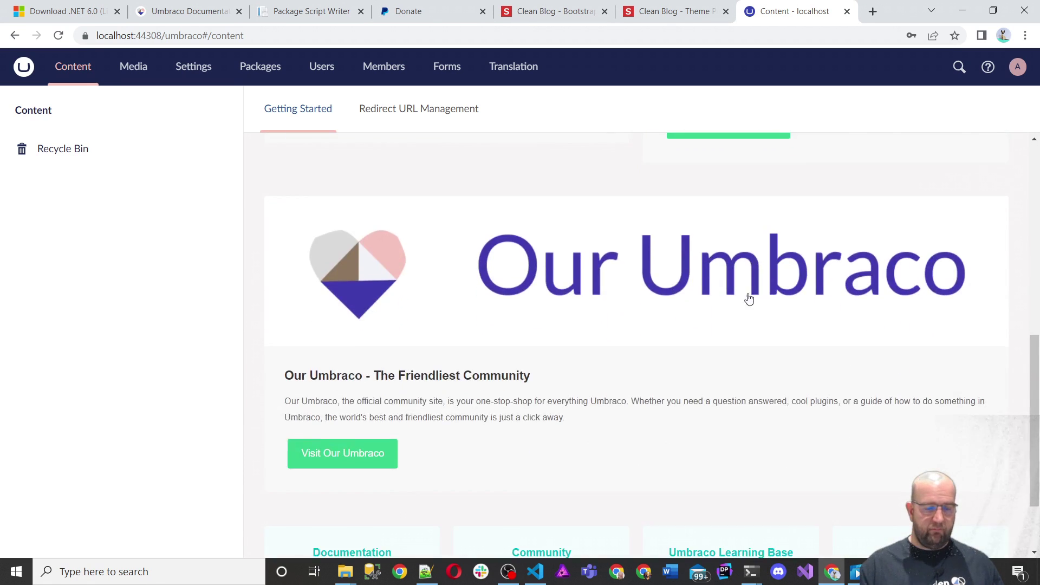
pyautogui.scroll(9, 758, 293)
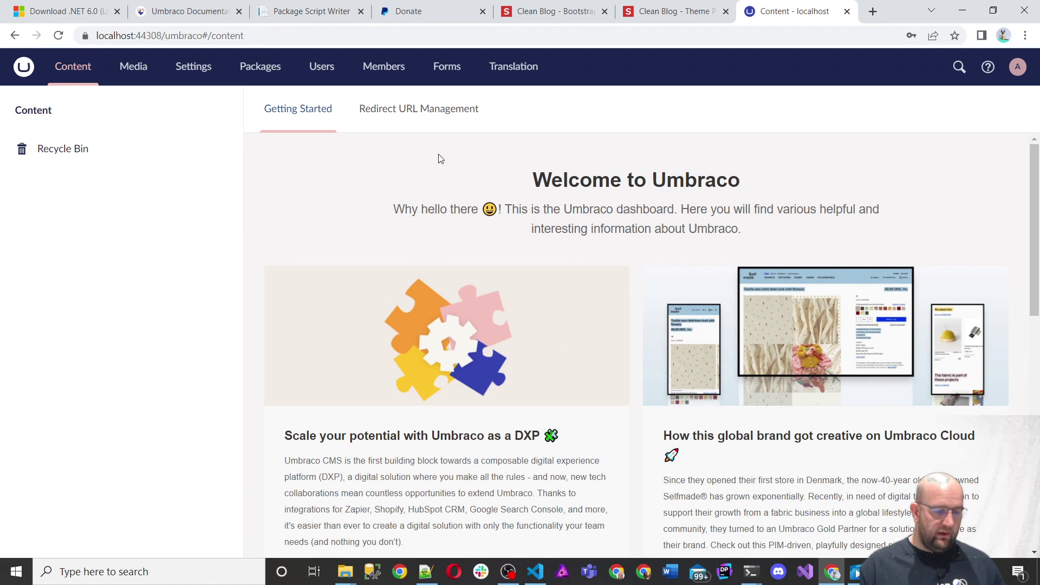
# - View the empty Redirect URL Management list, then switch to the 'Clean Blog - Bootstrap' browser tab
pyautogui.click(389, 118)
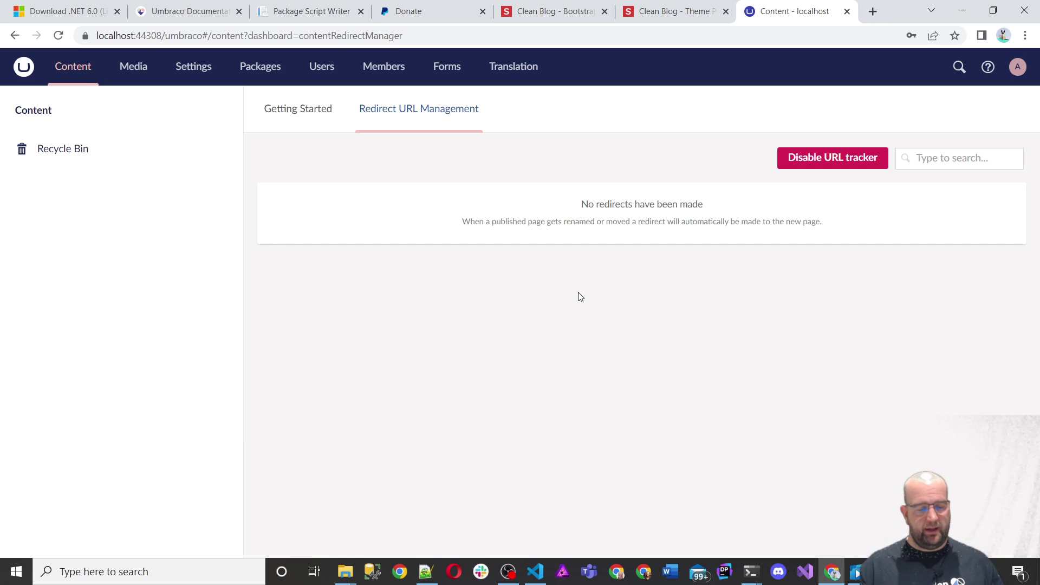
pyautogui.click(88, 72)
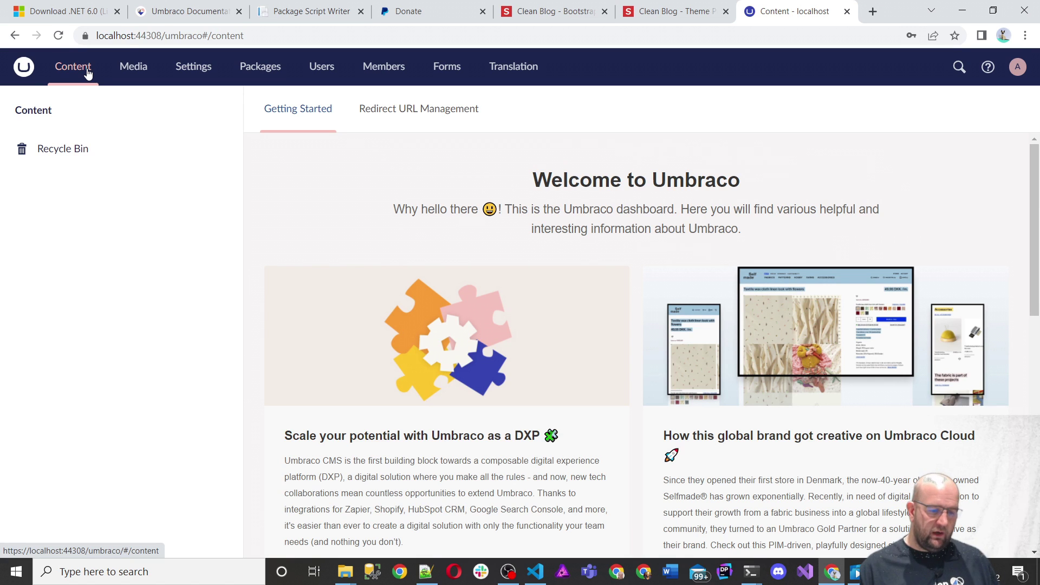
pyautogui.click(522, 16)
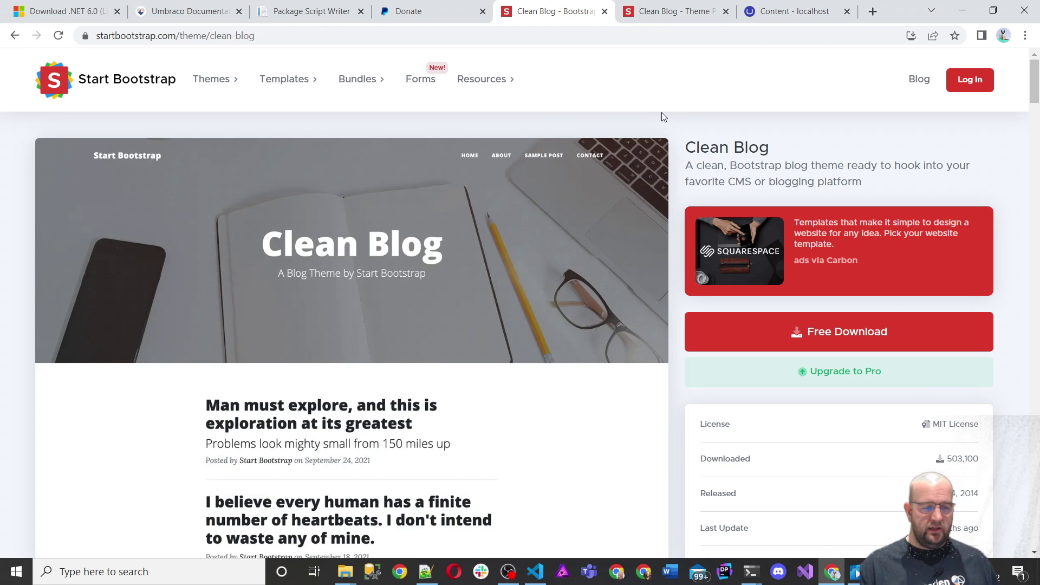
# - Glance at the Donate and Umbraco Documentation tabs, then switch to the 'Download .NET 6.0' tab
pyautogui.click(421, 19)
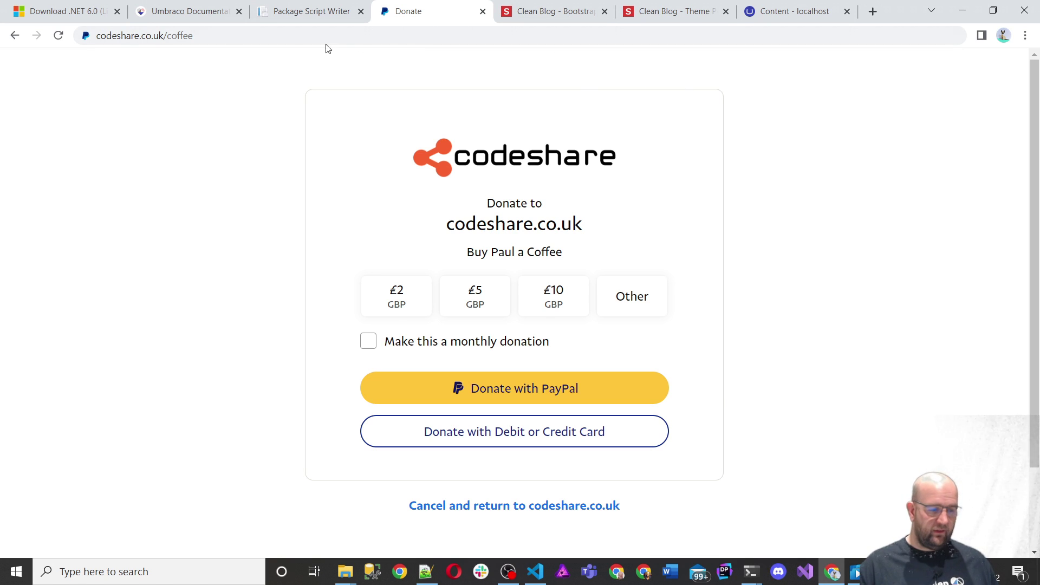
pyautogui.click(181, 11)
pyautogui.click(122, 19)
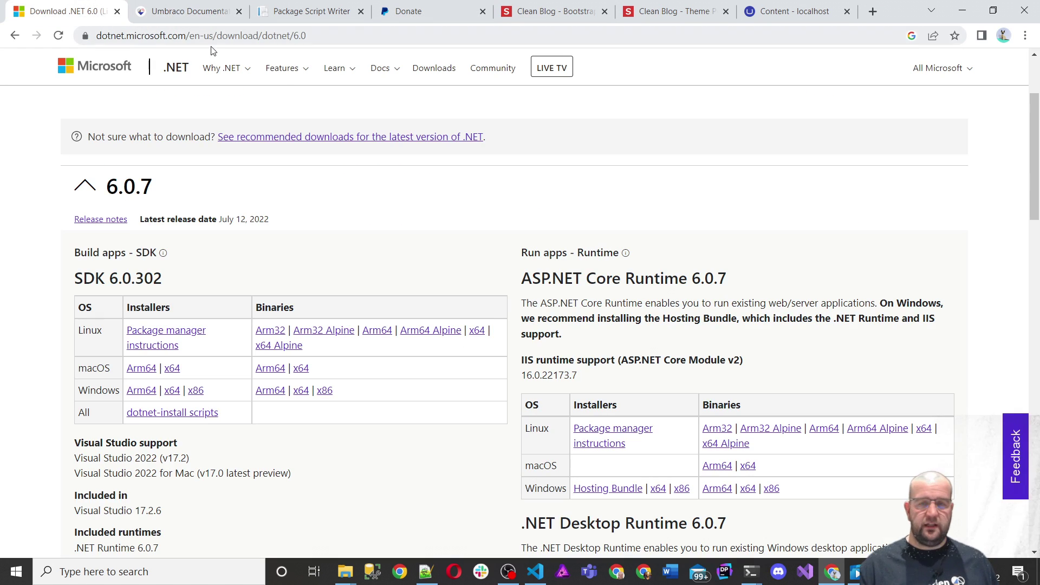